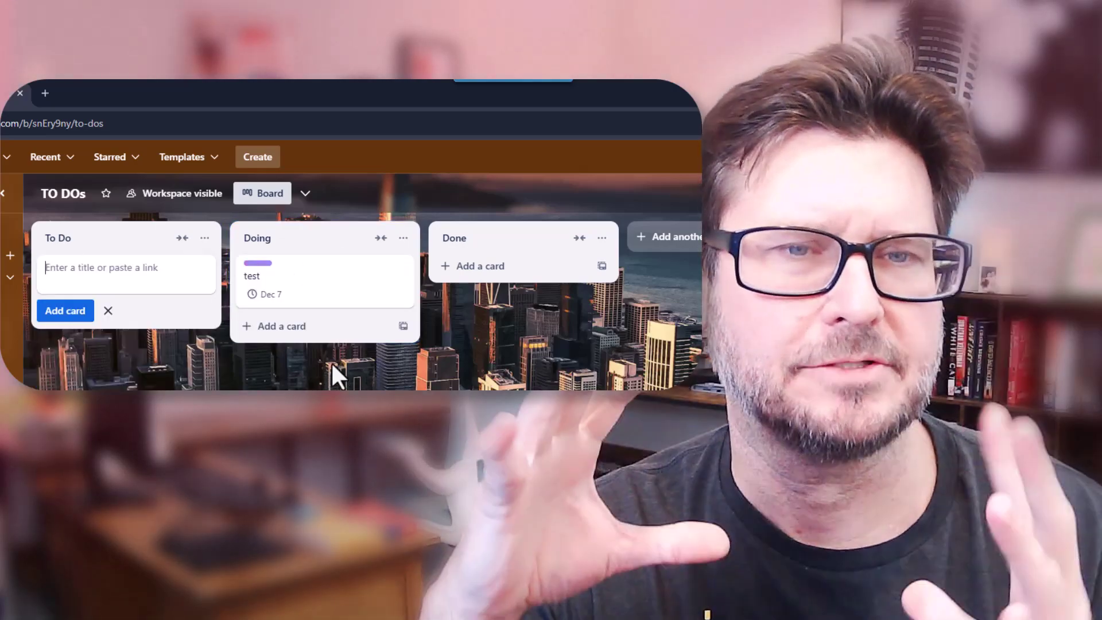
Move the test card from Doing into Done and open its details
left_click_drag(314, 281, 494, 281)
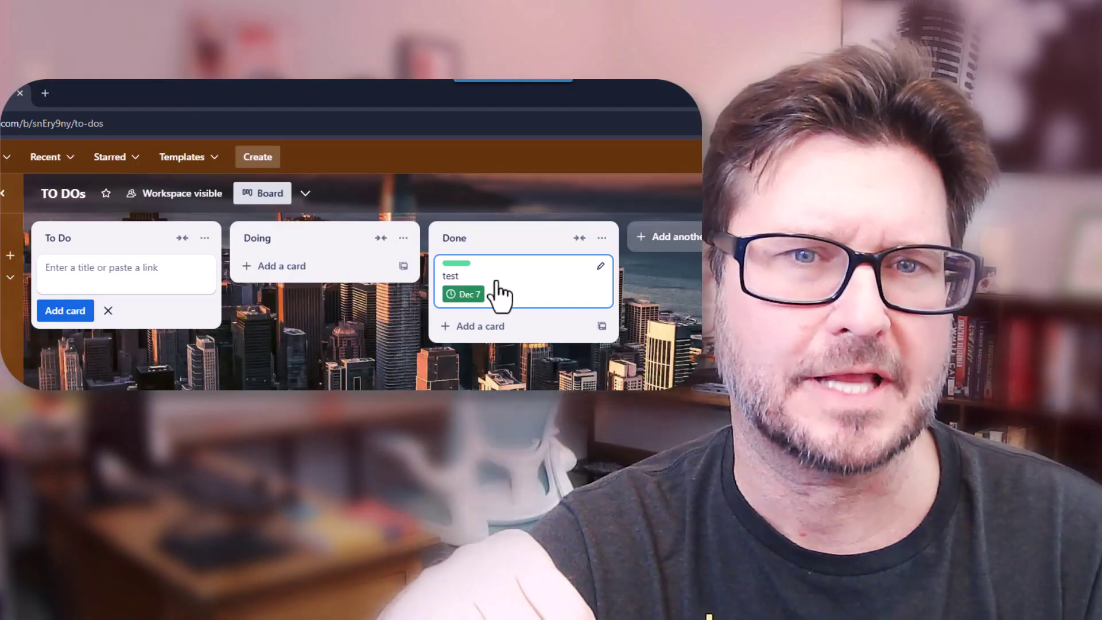
left_click(497, 290)
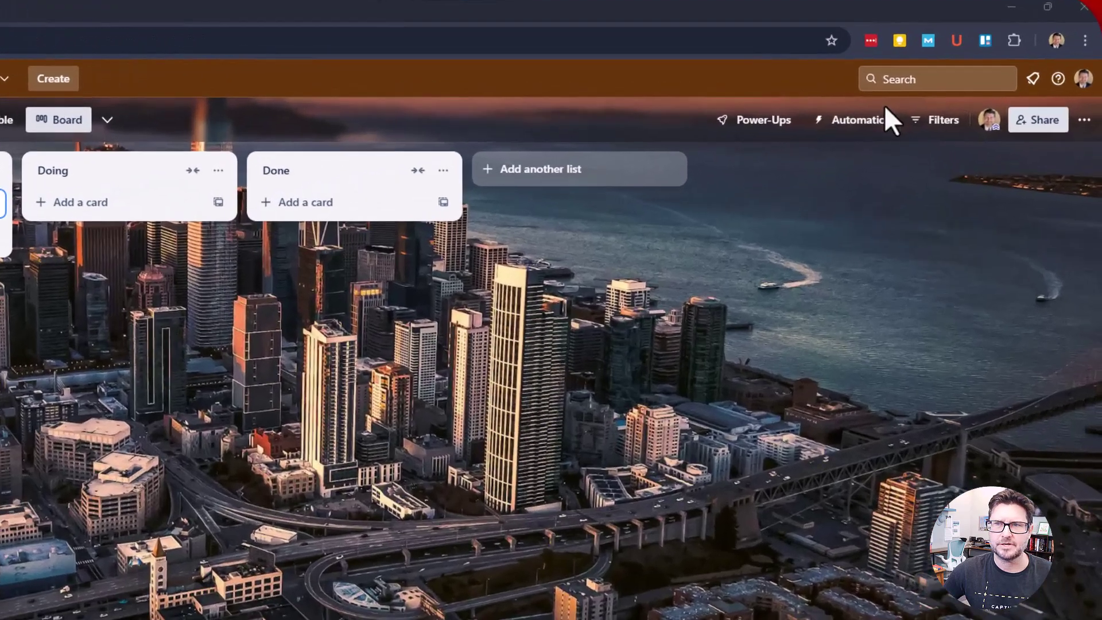
Create a new rule with the trigger 'when a card is added to list To Do by me'
left_click(925, 95)
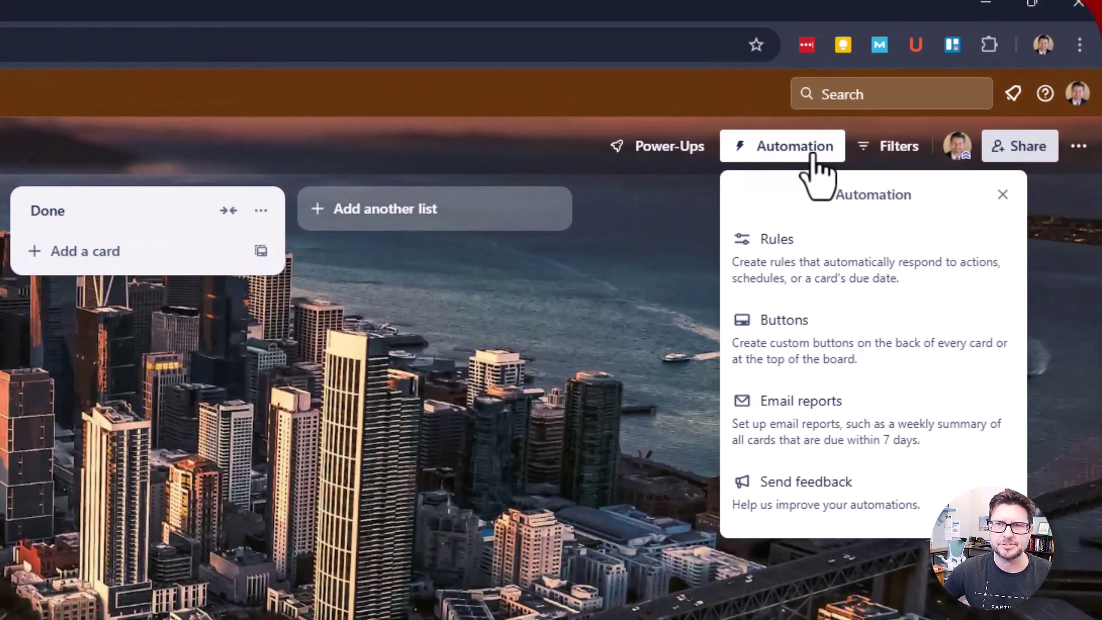
left_click(790, 284)
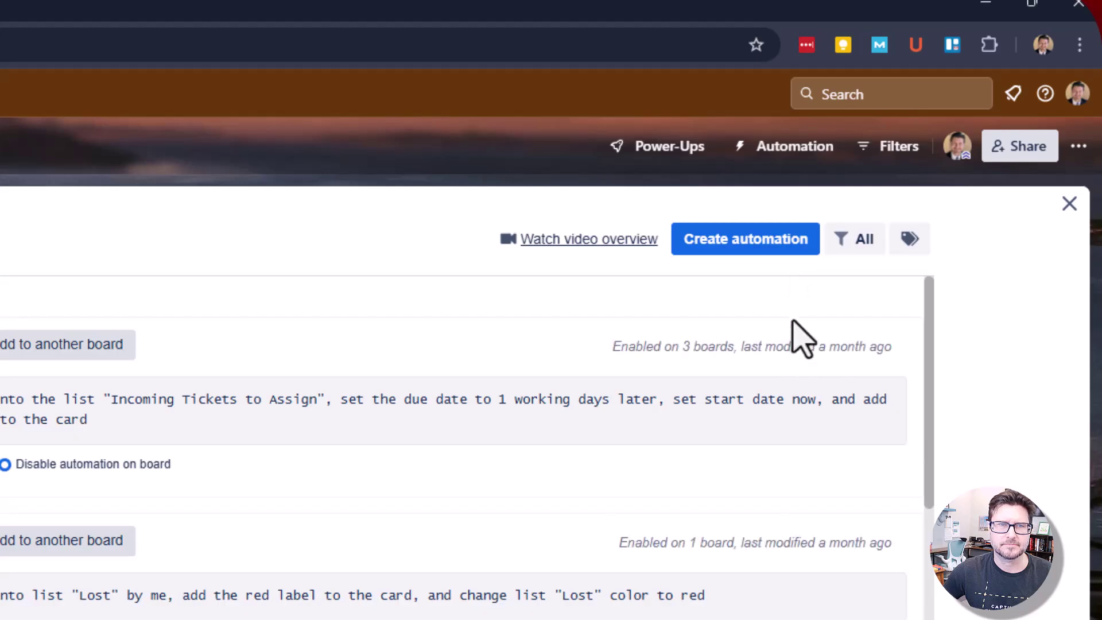
left_click(740, 236)
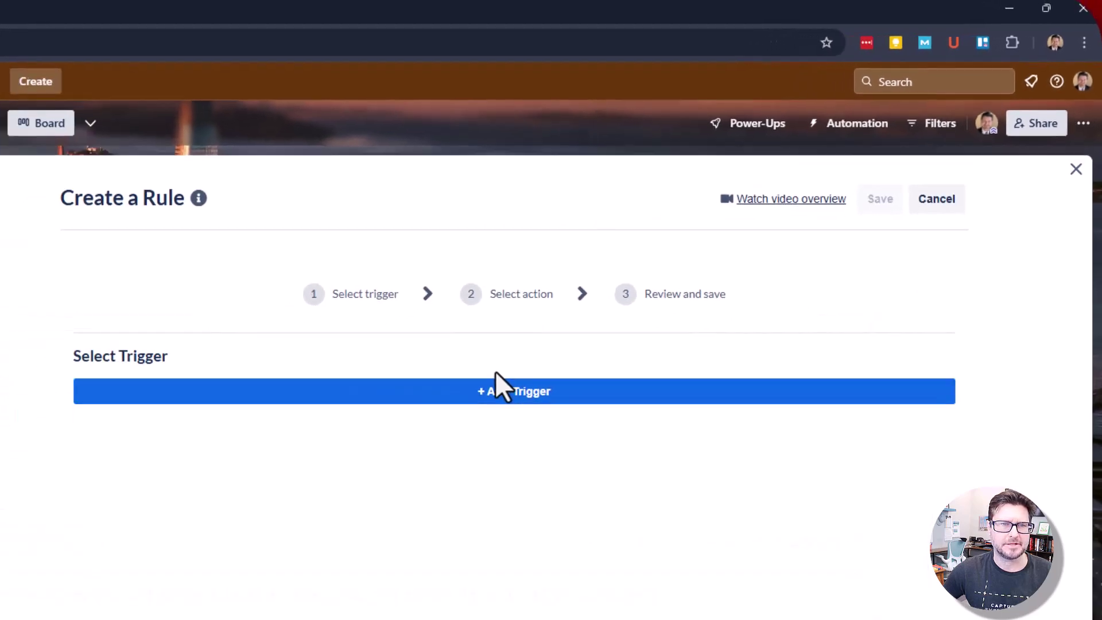
left_click(604, 324)
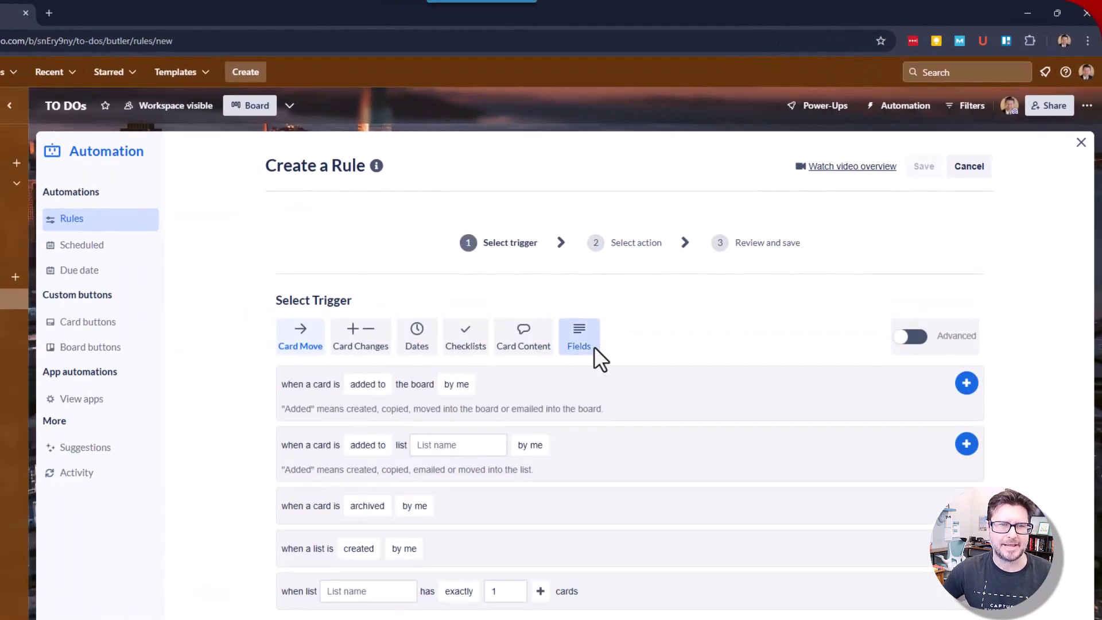
left_click(366, 445)
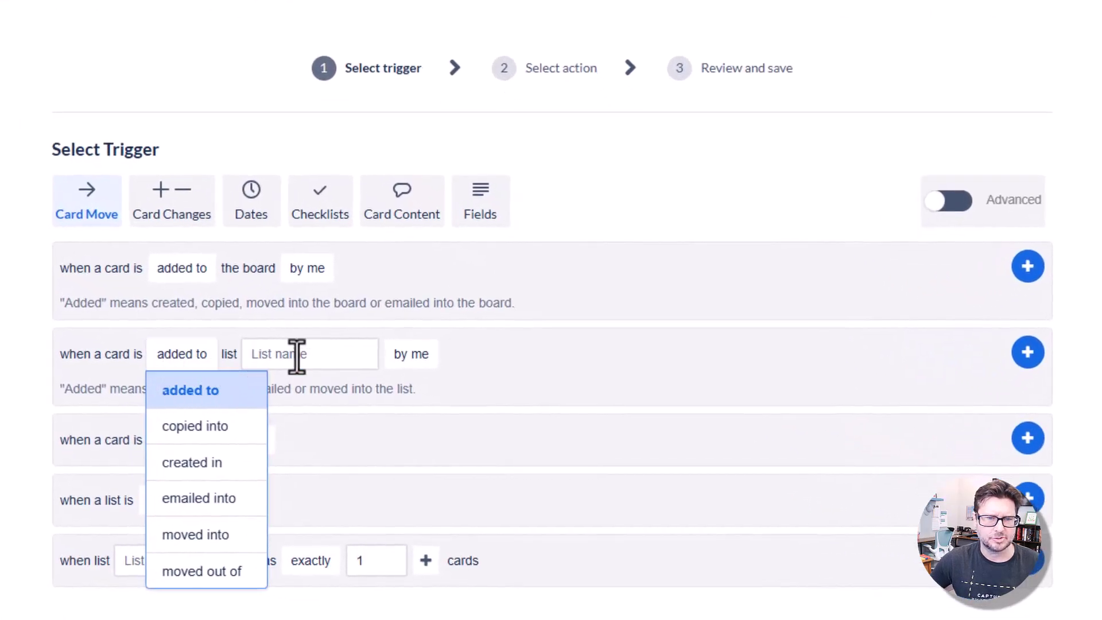
left_click(408, 420)
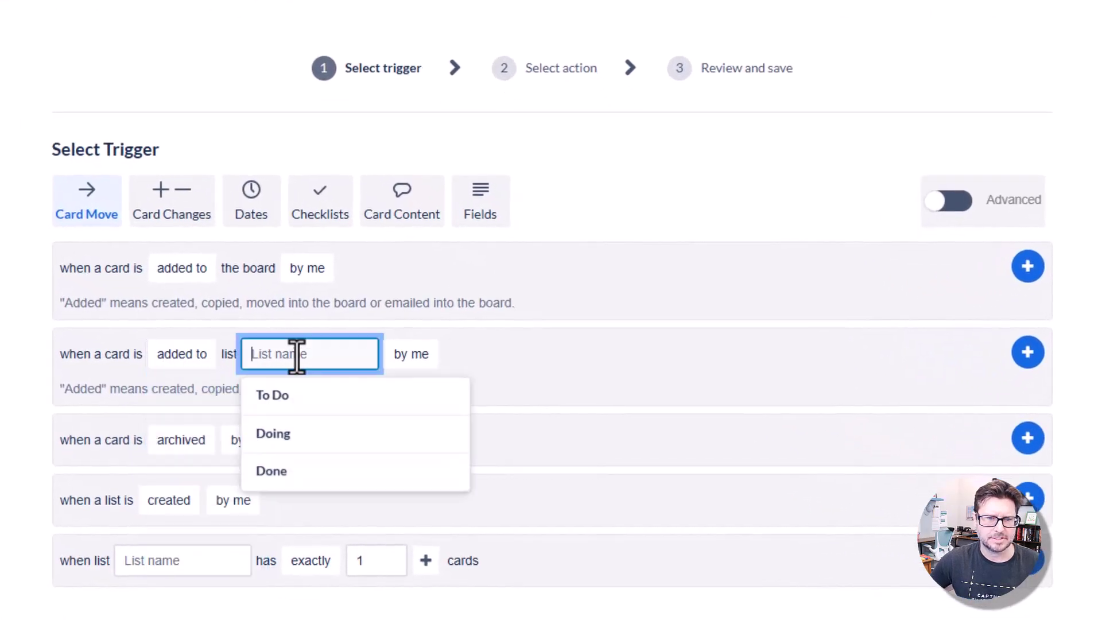
left_click(295, 401)
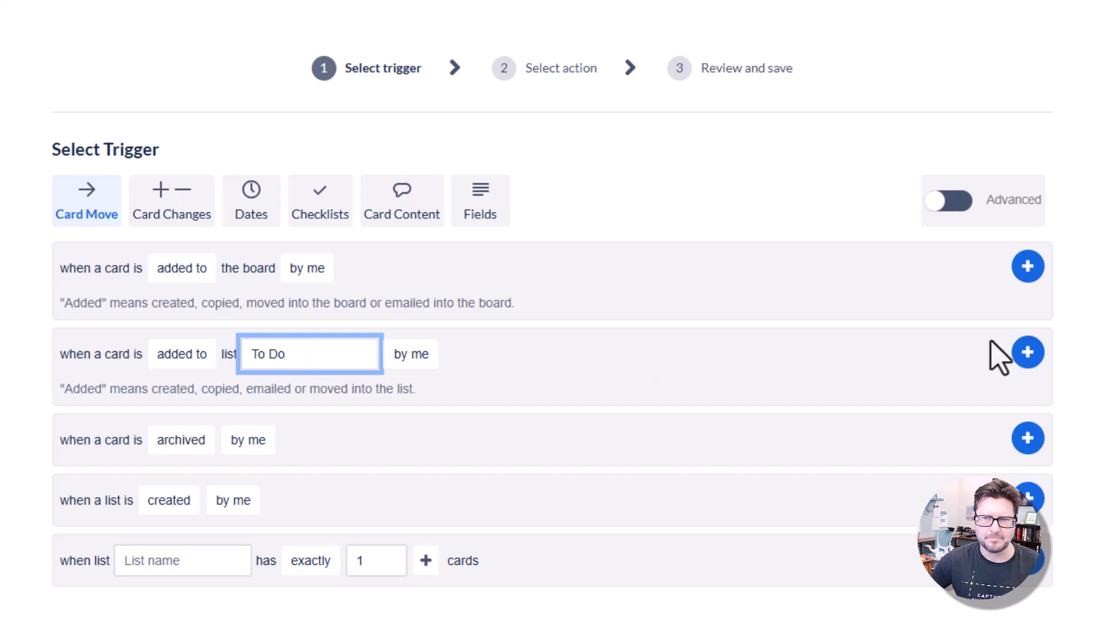
Confirm the To Do trigger, add an 'add the red label' action, and begin a second action
left_click(1028, 352)
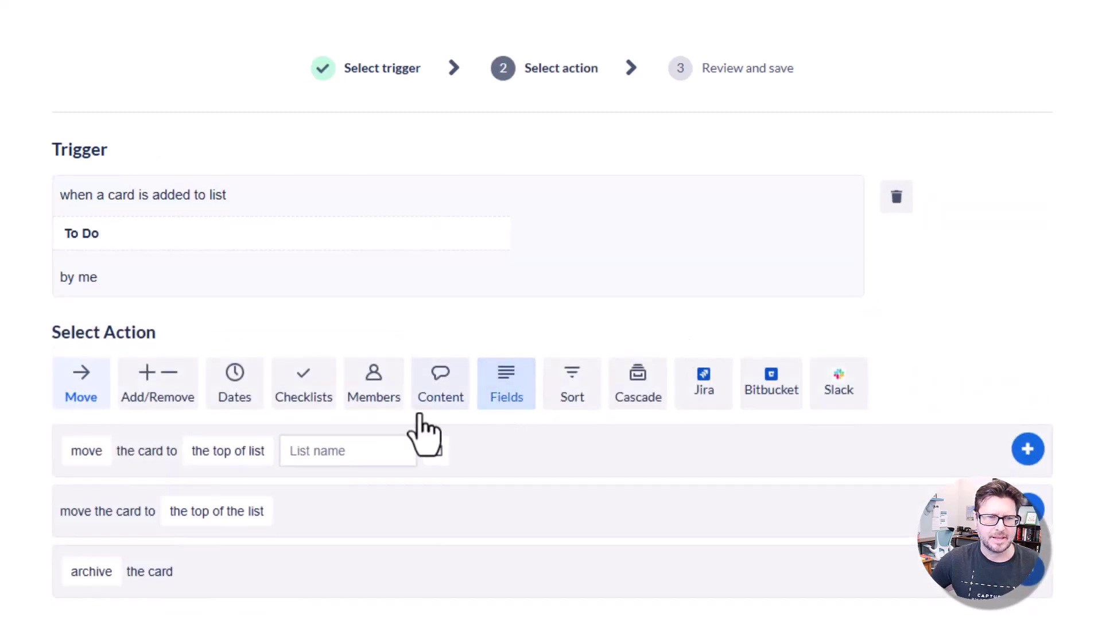
left_click(145, 399)
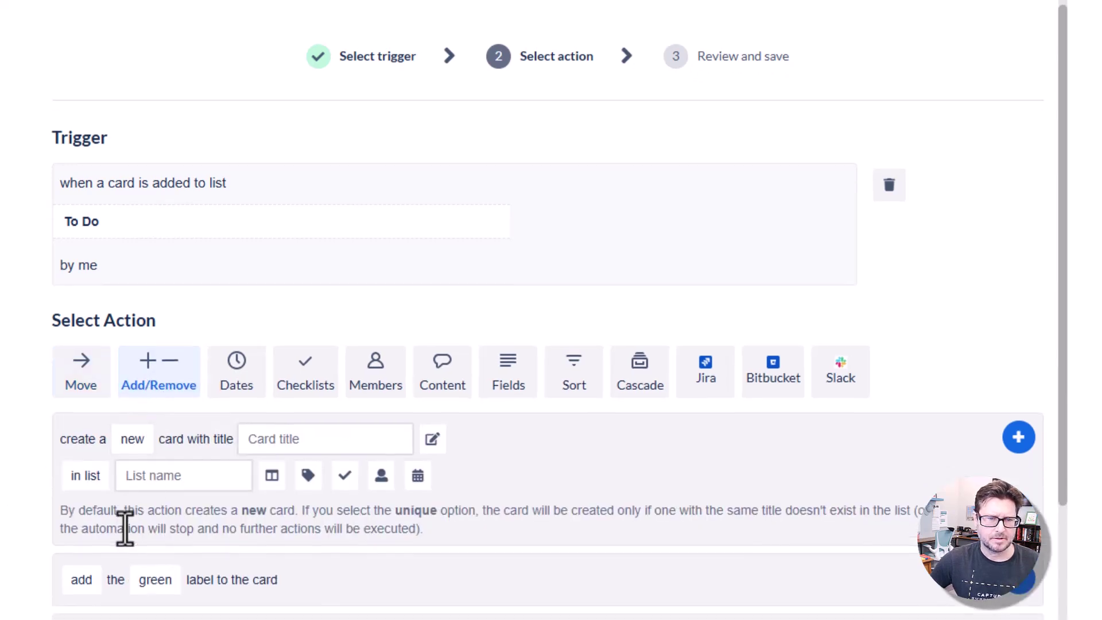
scroll(123, 524, "down", 4)
left_click(79, 344)
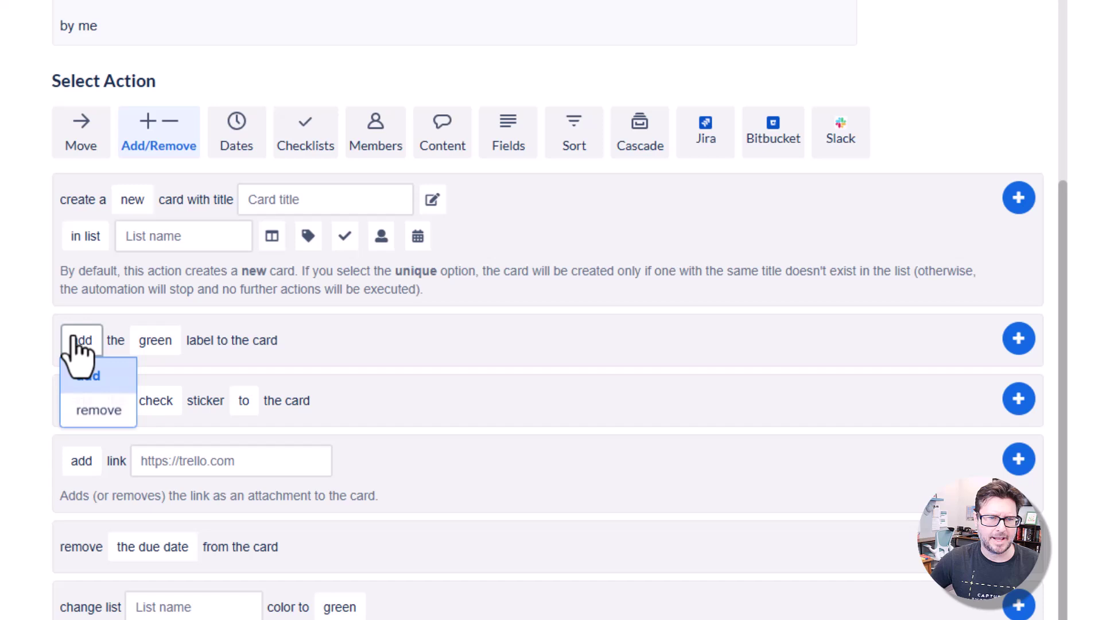
left_click(156, 345)
left_click(152, 489)
left_click(575, 410)
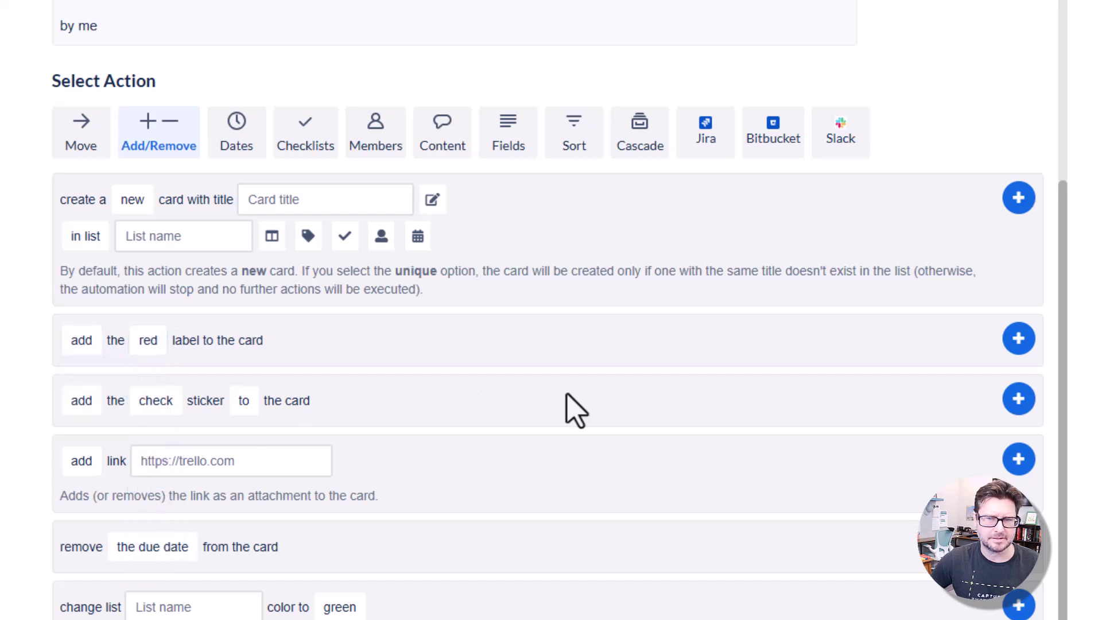
left_click(1017, 342)
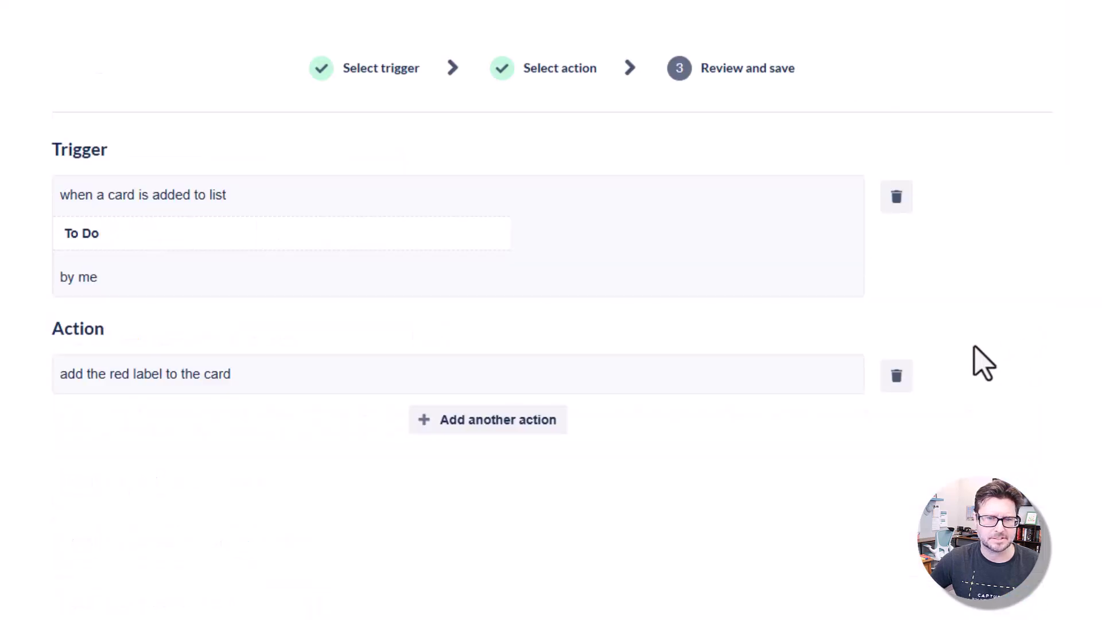
left_click(459, 435)
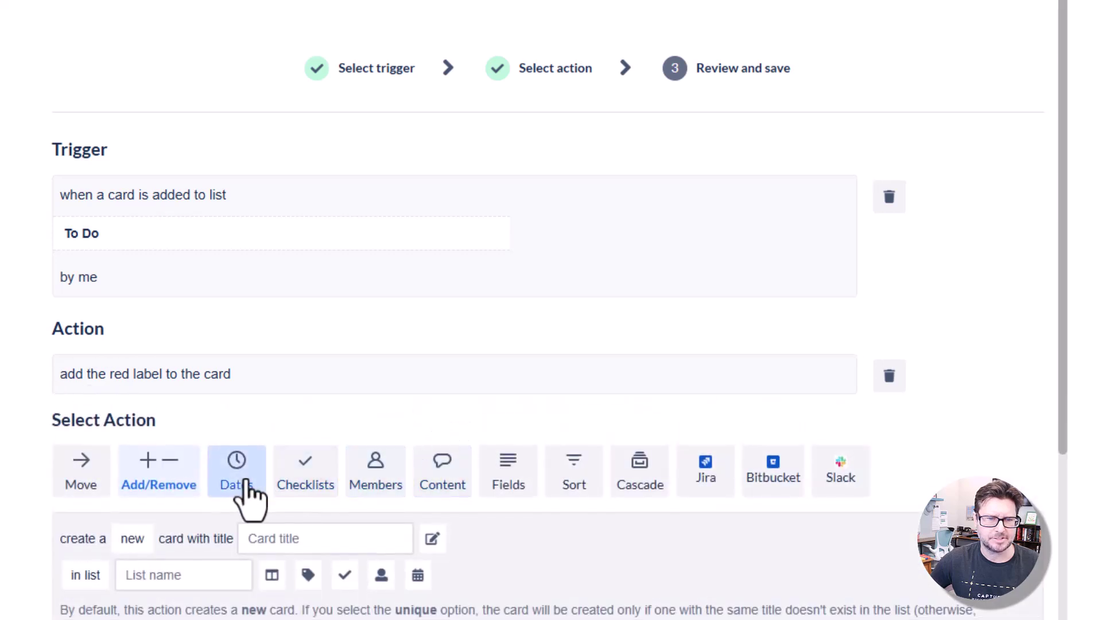
Start a set-due-date action and enter 2 as the number of time units
left_click(236, 485)
scroll(268, 438, "down", 2)
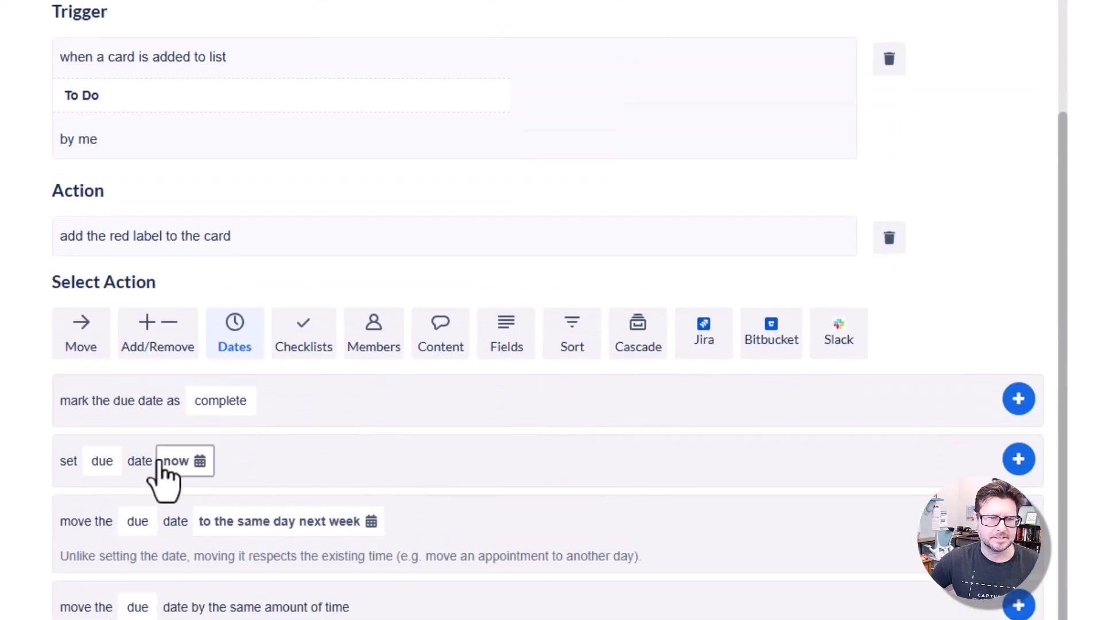
left_click(102, 462)
left_click(184, 462)
left_click(183, 462)
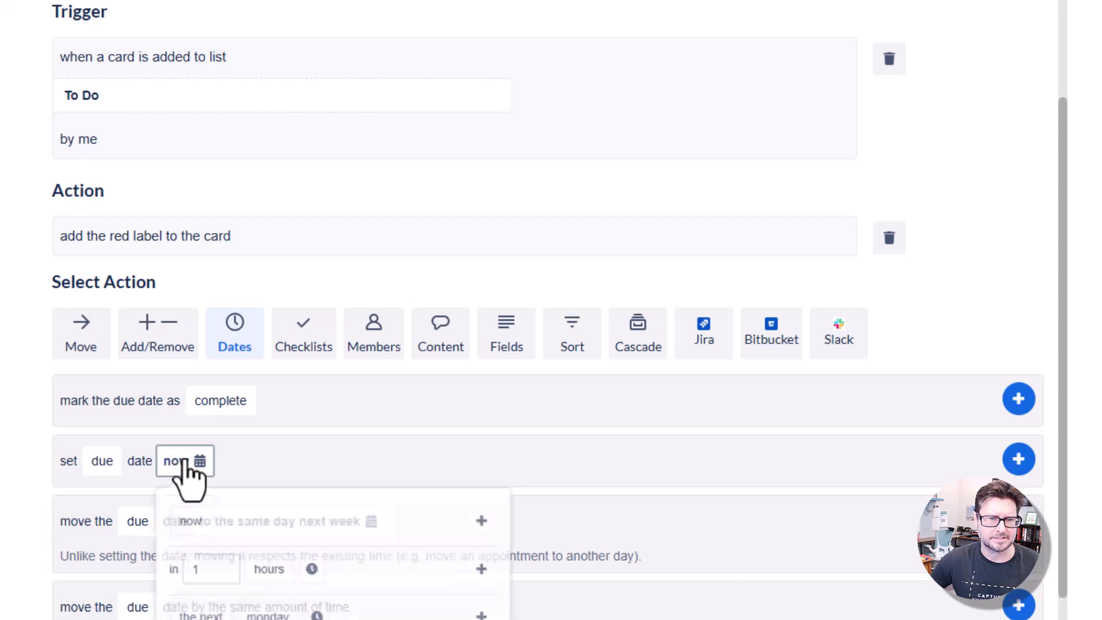
scroll(238, 517, "down", 3)
left_click(212, 383)
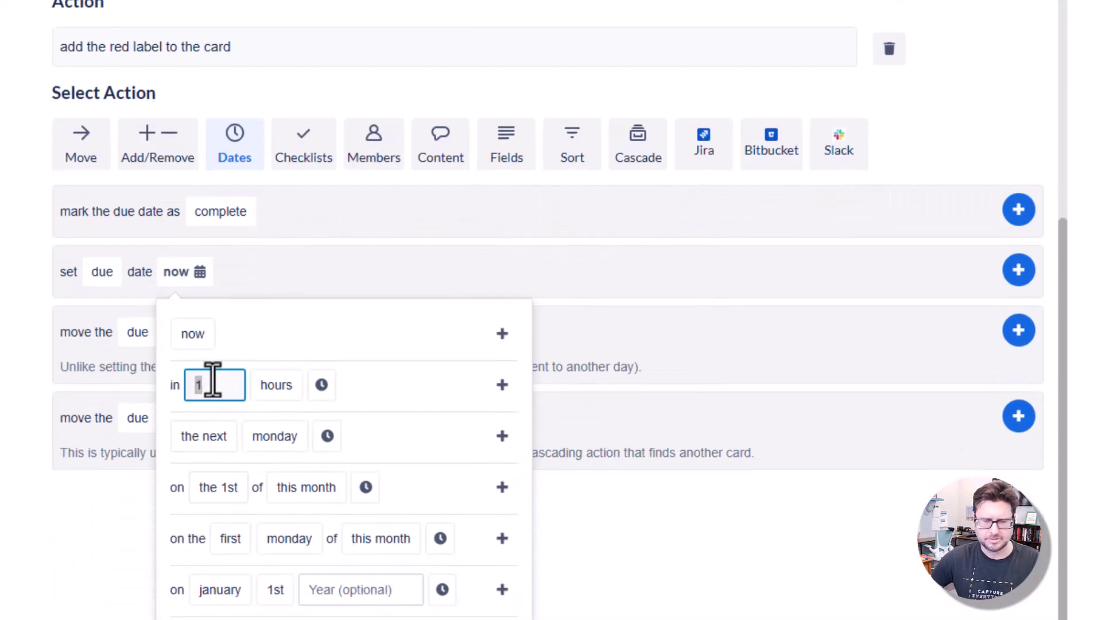
type("2")
Set the unit to days, add the 'due in 2 days' action, and save the rule
left_click(282, 396)
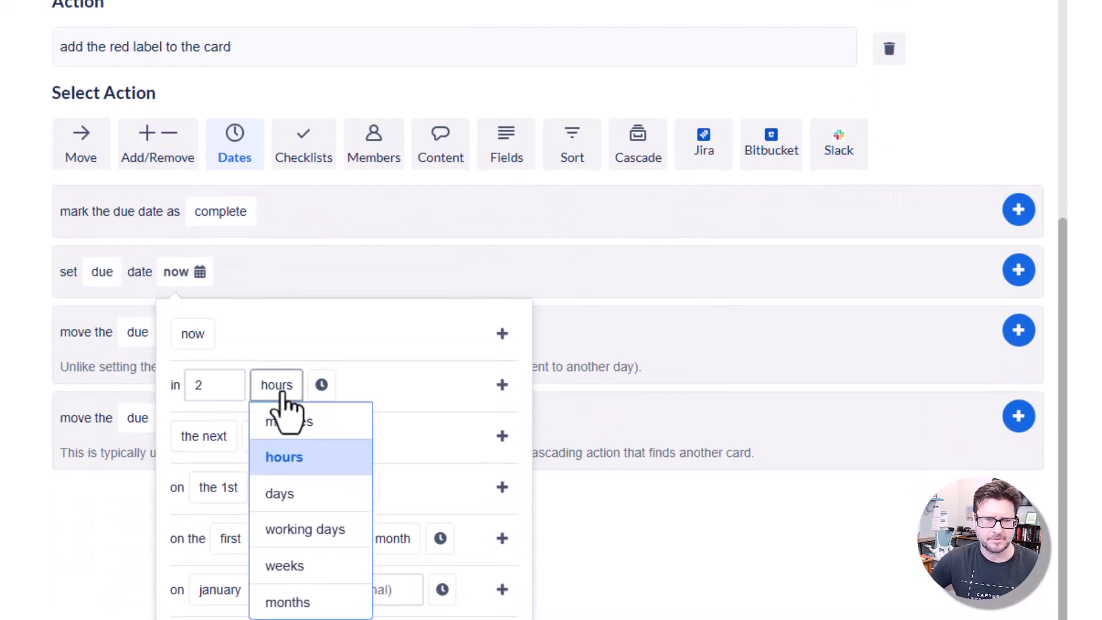
left_click(238, 384)
left_click(263, 386)
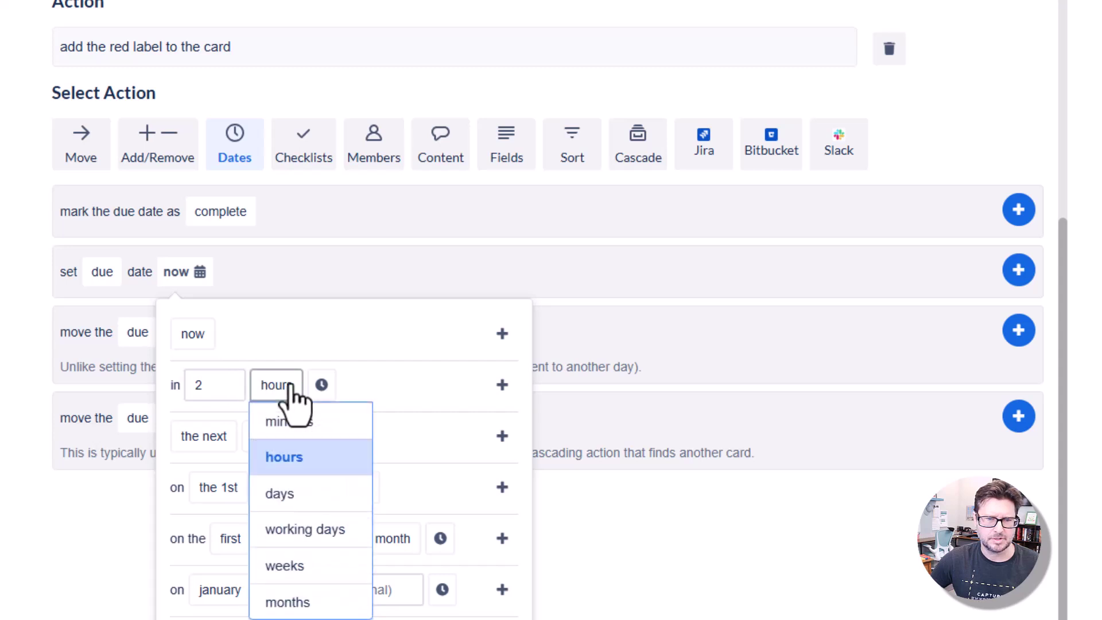
left_click(279, 494)
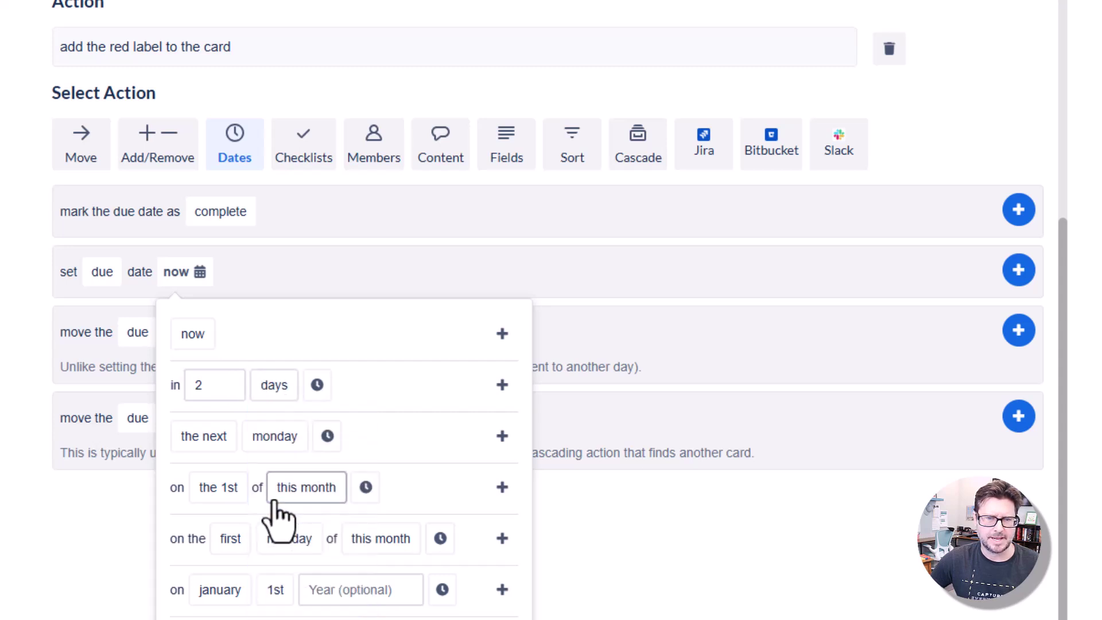
left_click(503, 384)
scroll(503, 396, "up", 3)
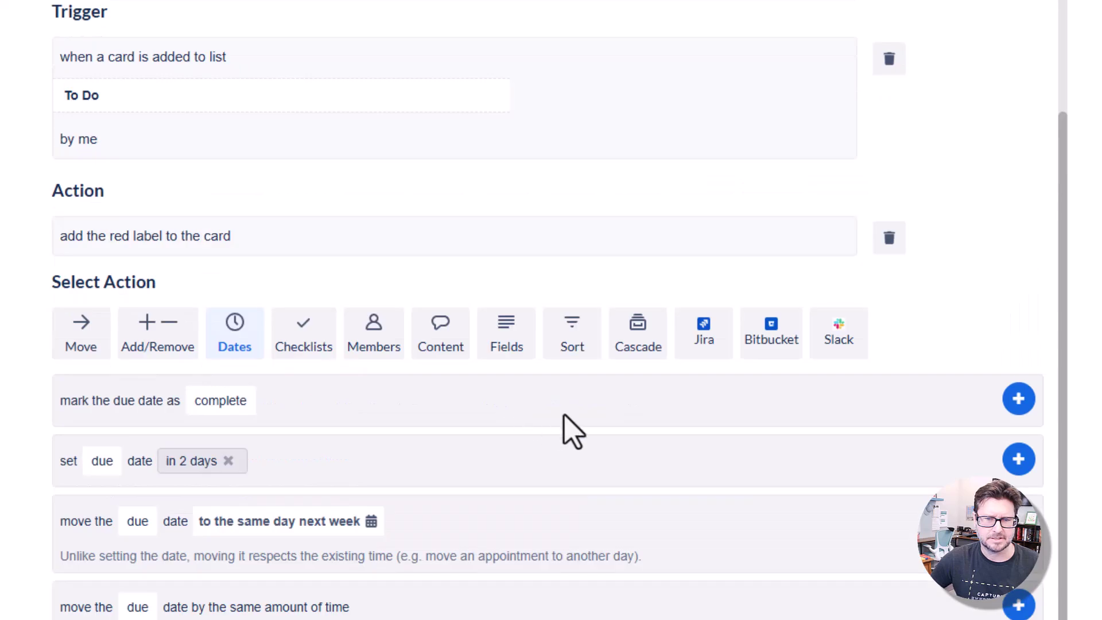
left_click(1019, 459)
scroll(1022, 476, "up", 2)
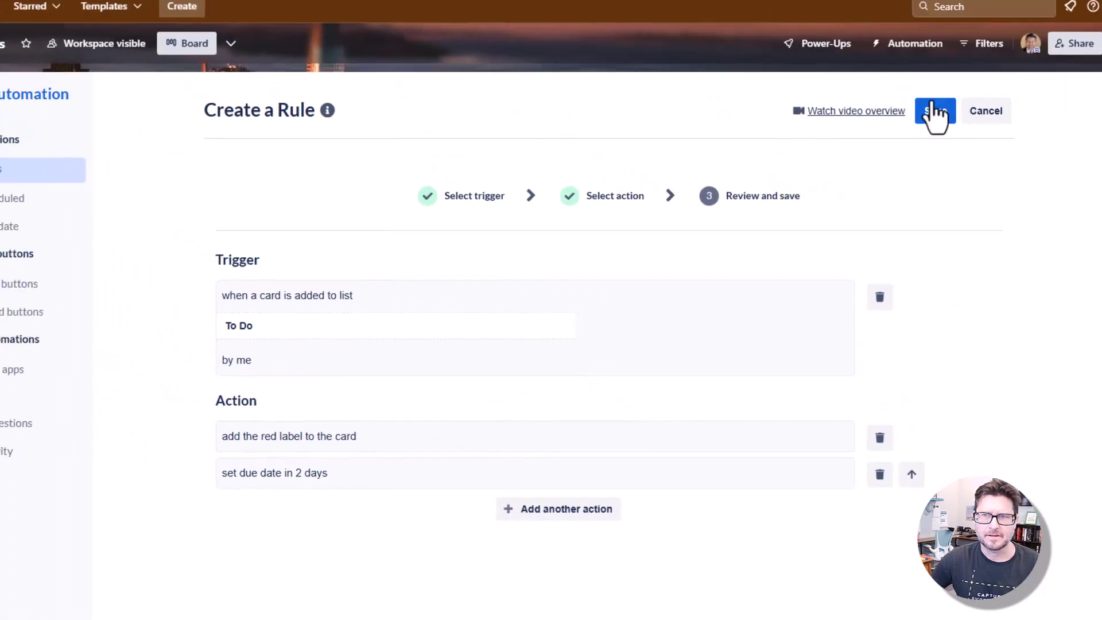
left_click(930, 108)
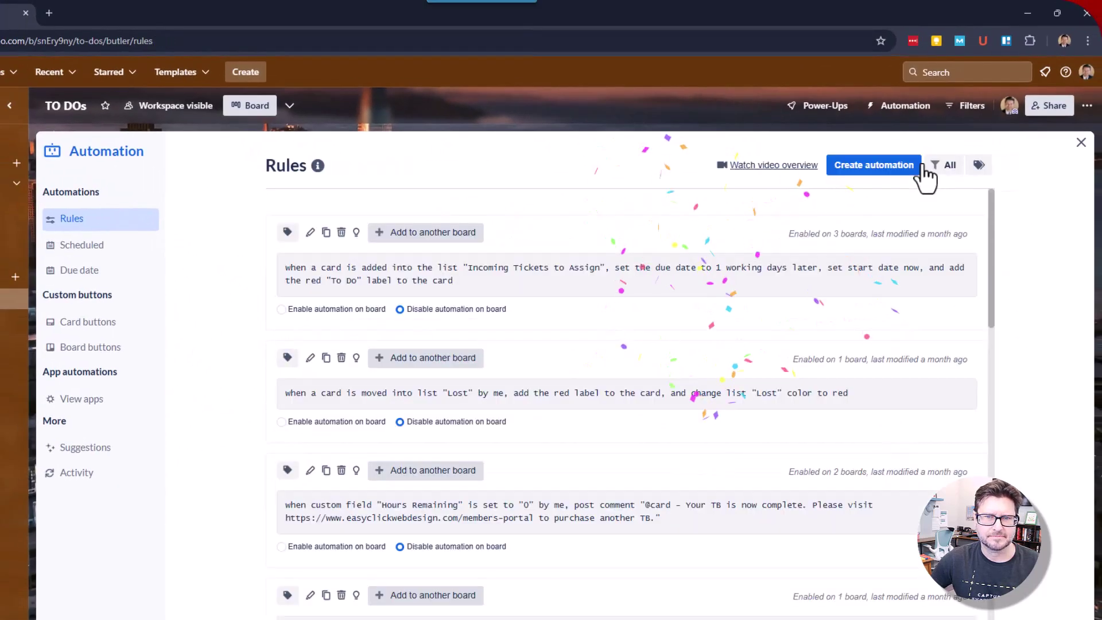
Return to the board, add a test card to To Do, and open quick edit on the duplicate
left_click(1081, 143)
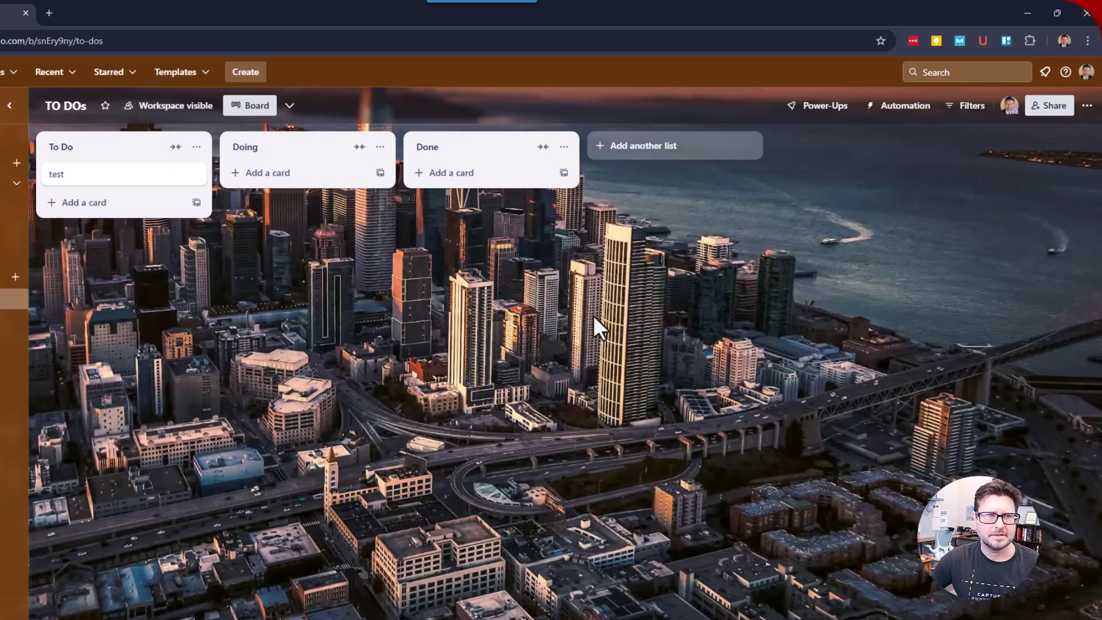
left_click(86, 202)
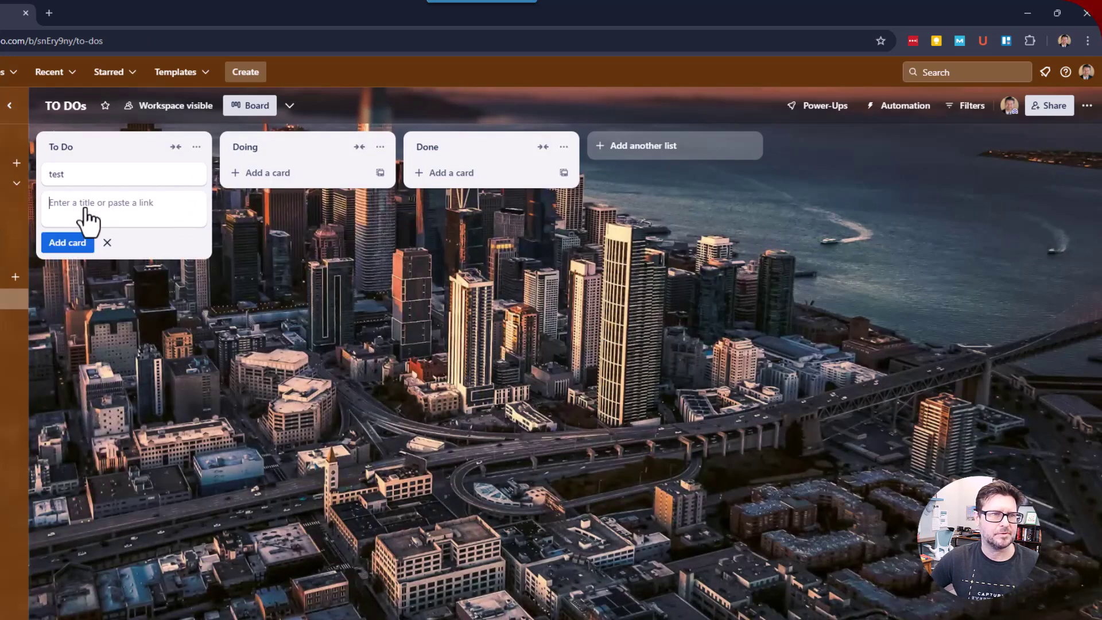
left_click(56, 248)
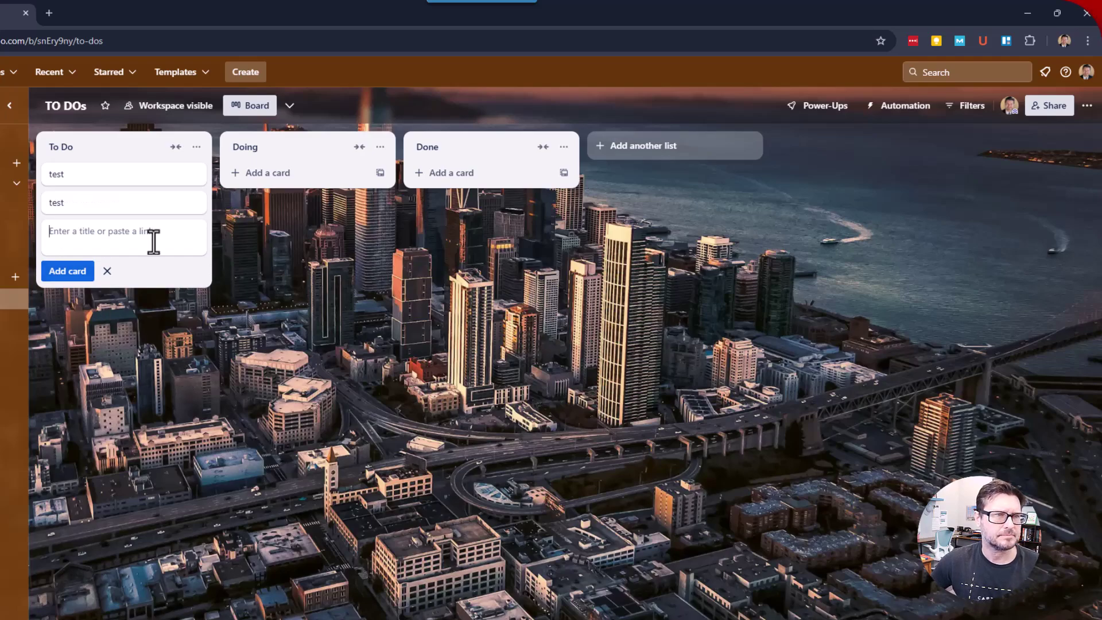
left_click(194, 175)
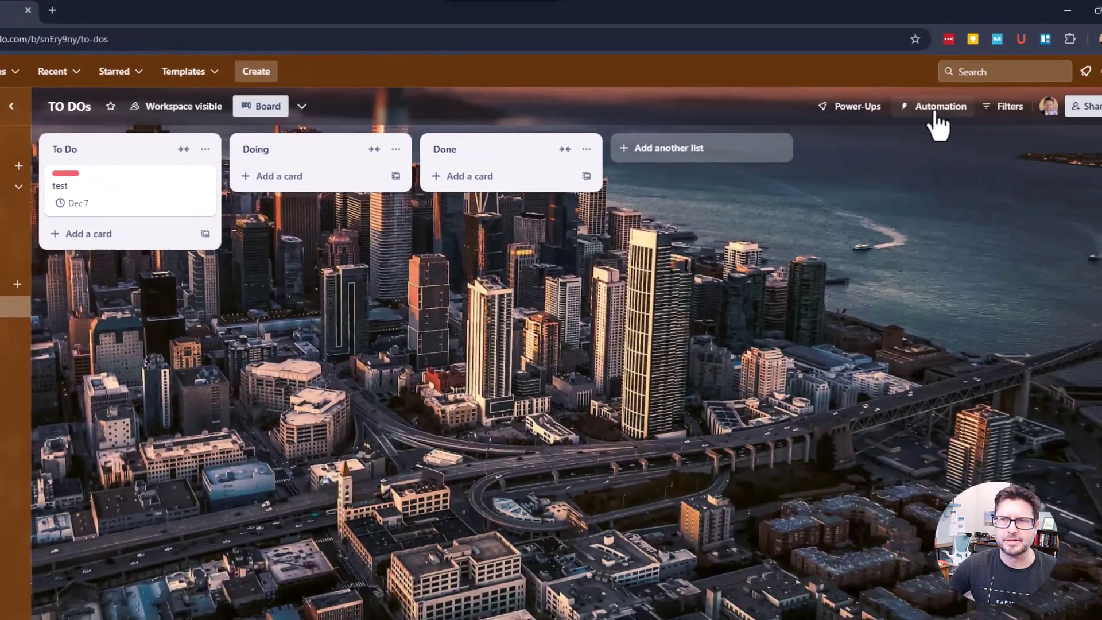
Create a second rule triggered 'when a card is moved into list Doing by me'
left_click(904, 107)
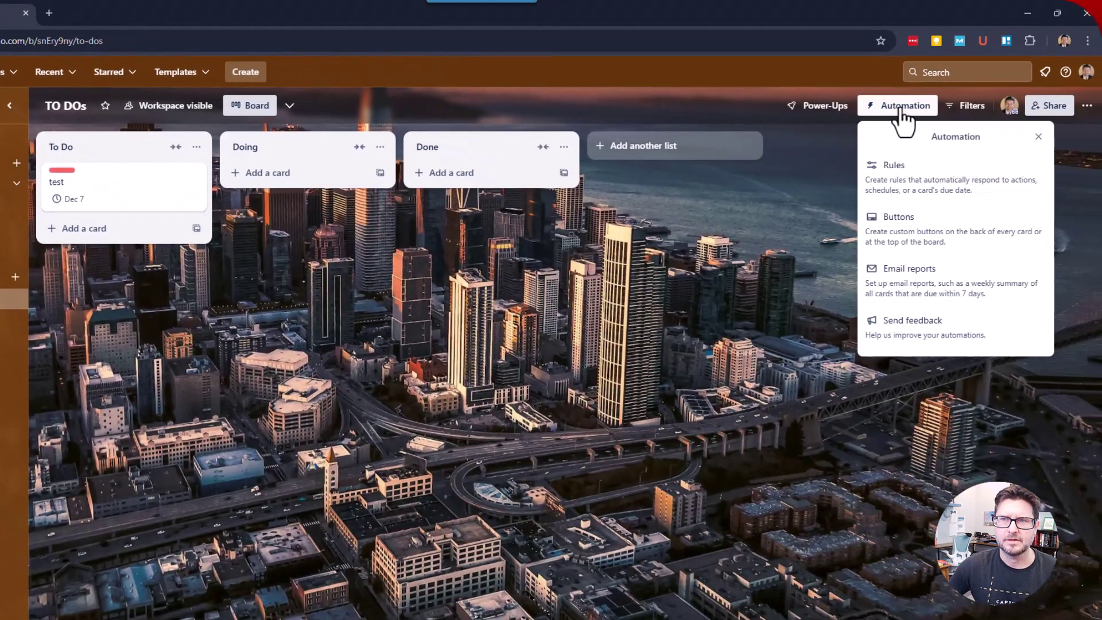
left_click(903, 171)
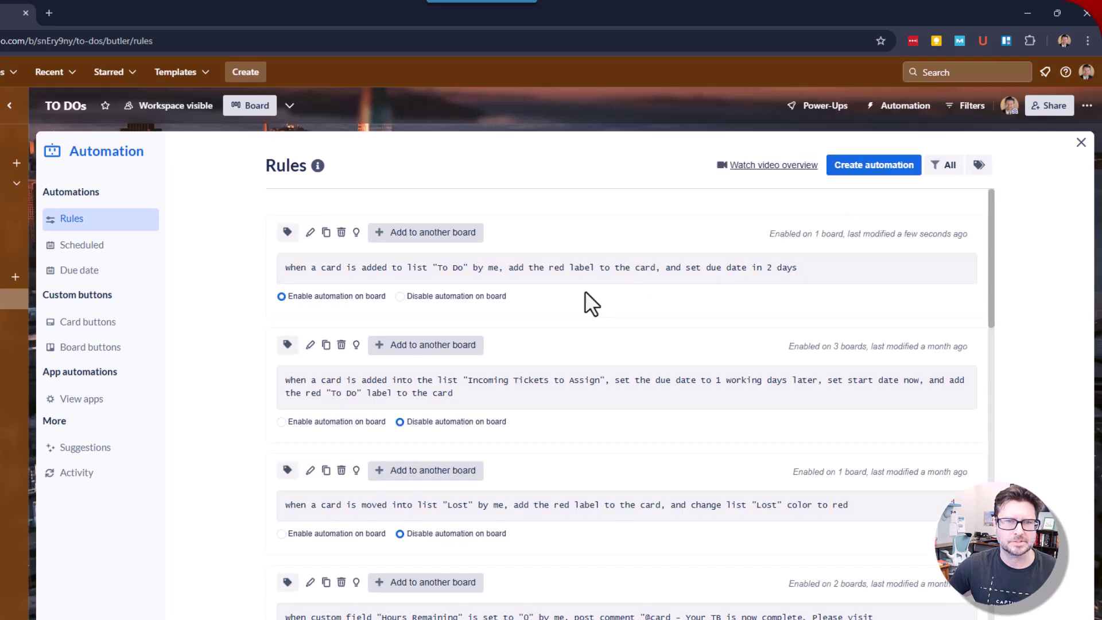
left_click(842, 167)
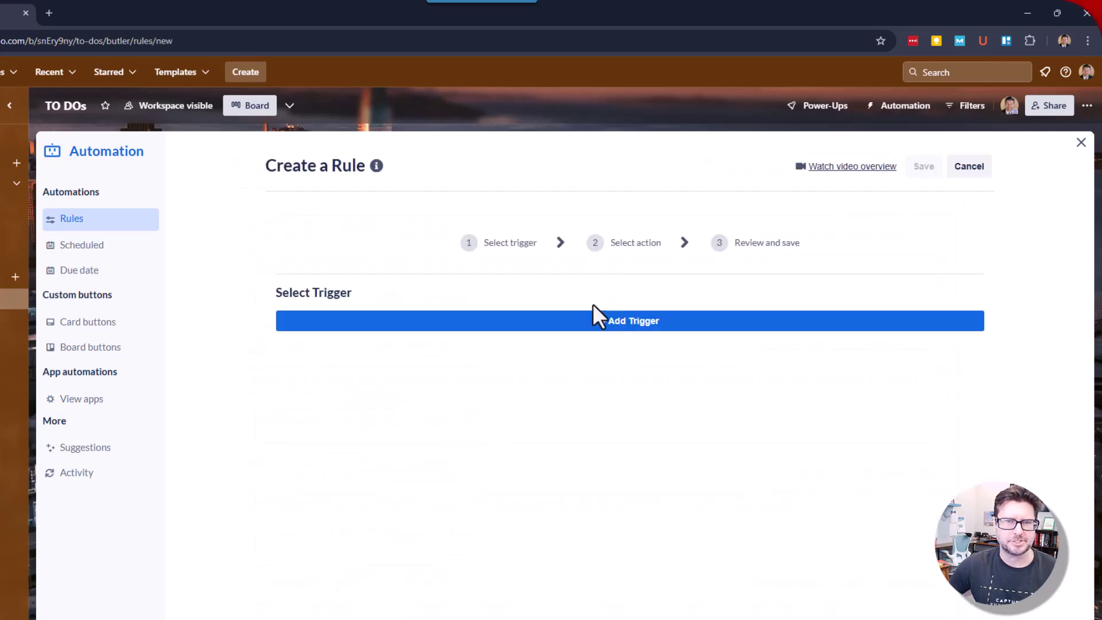
left_click(603, 324)
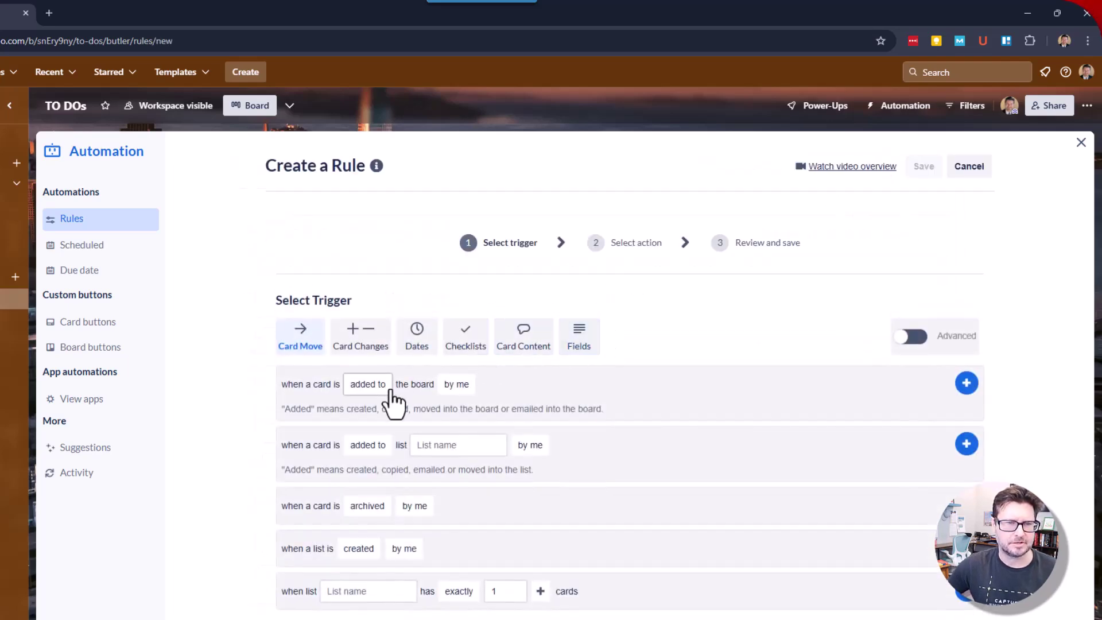
left_click(368, 446)
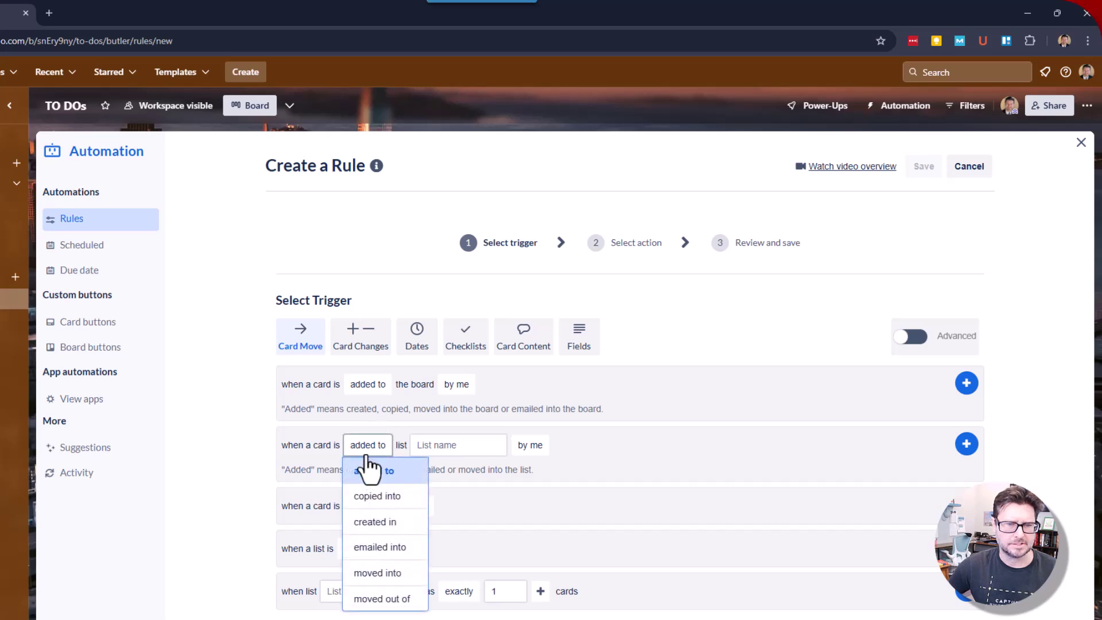
left_click(376, 573)
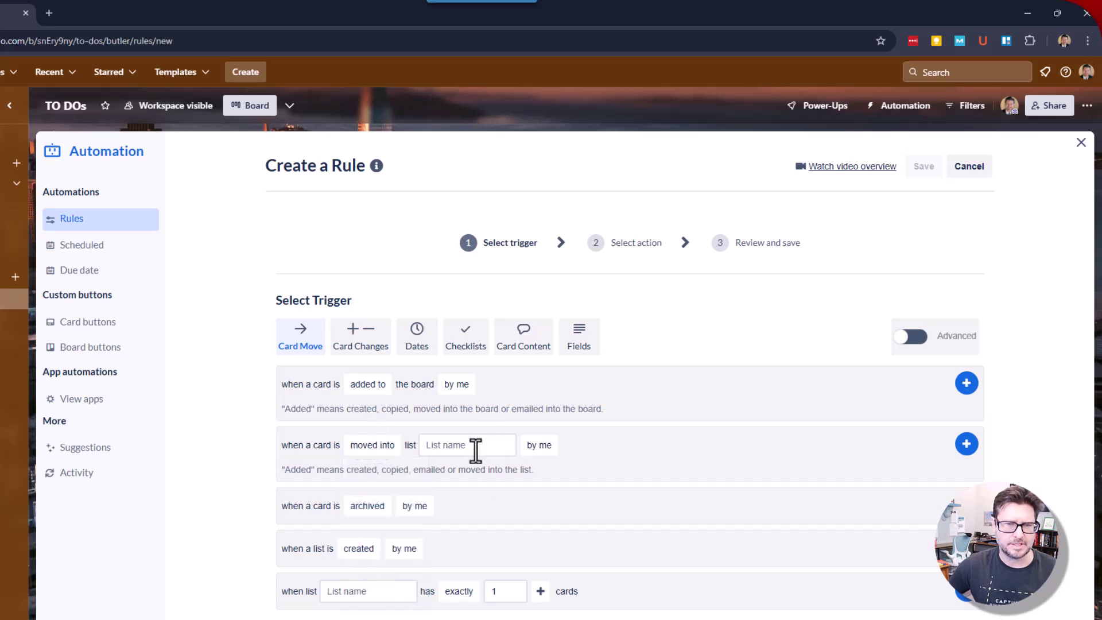
left_click(476, 451)
left_click(472, 505)
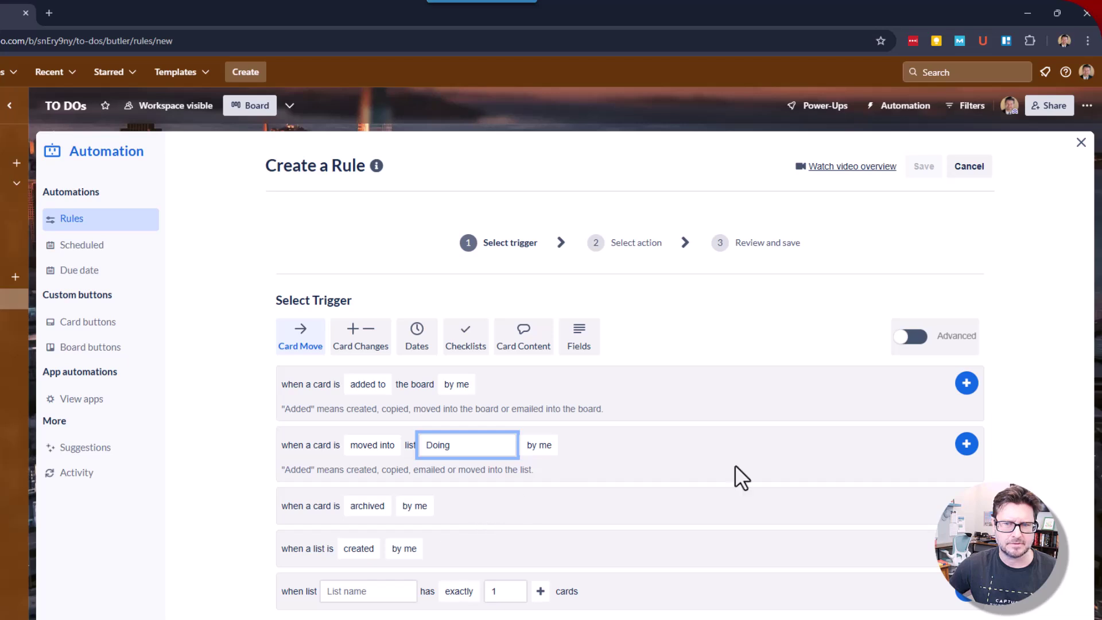
Confirm the Doing trigger and add an 'add the purple label' action
left_click(967, 444)
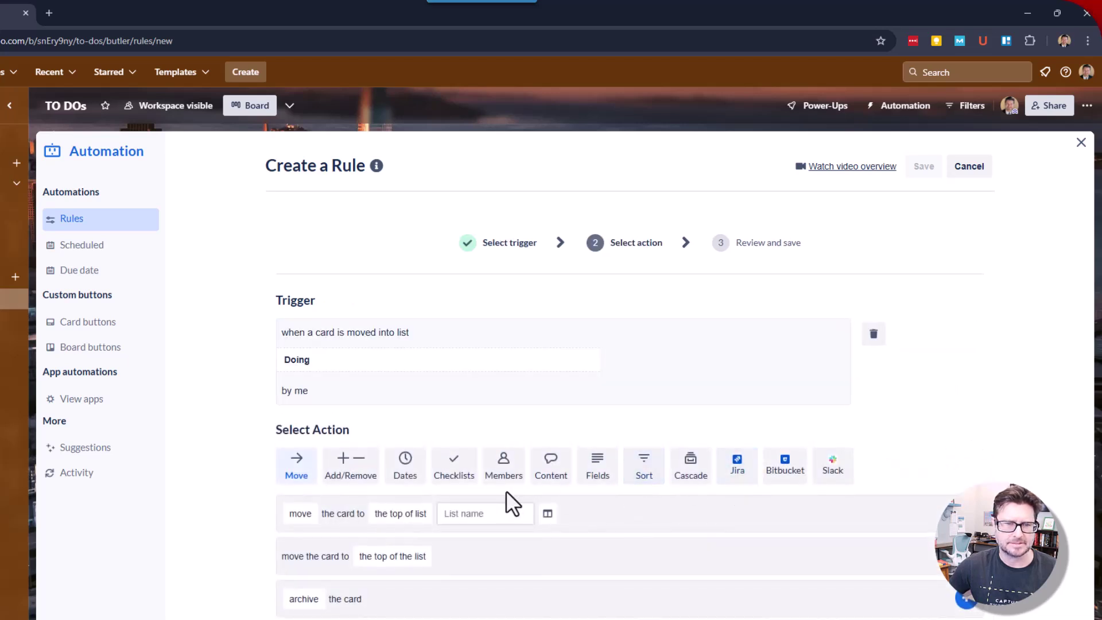
left_click(351, 477)
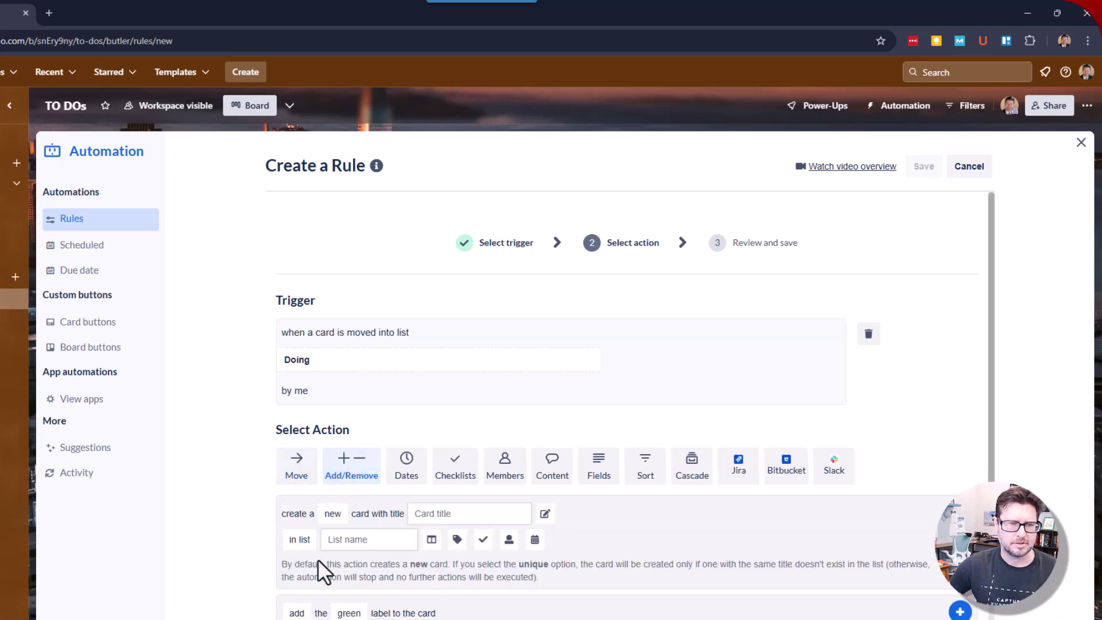
scroll(315, 559, "down", 3)
left_click(296, 436)
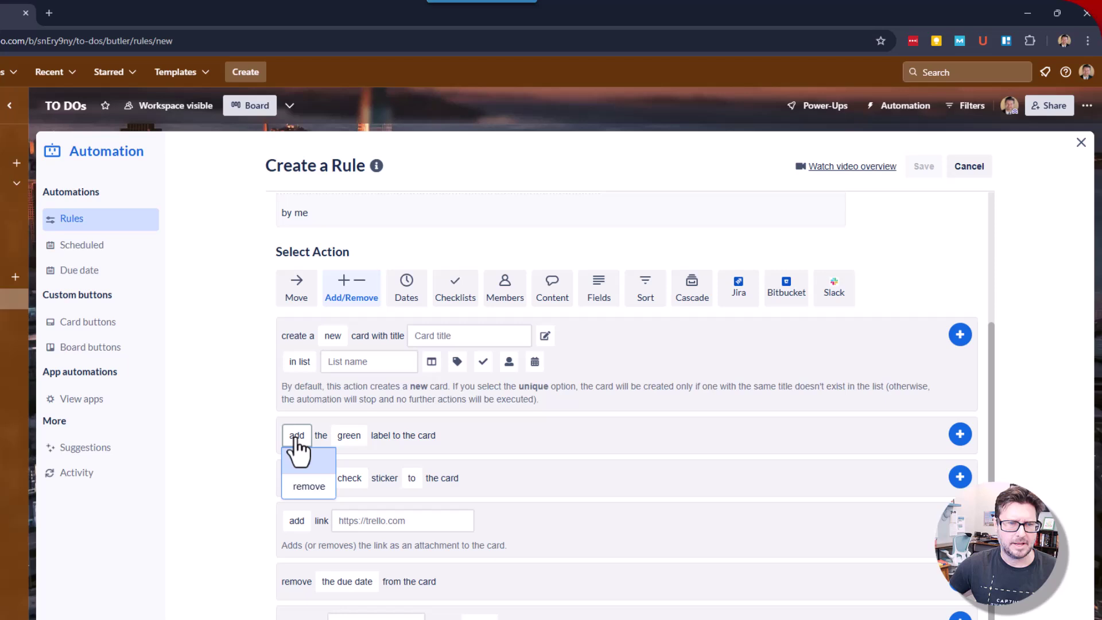
left_click(348, 436)
left_click(345, 566)
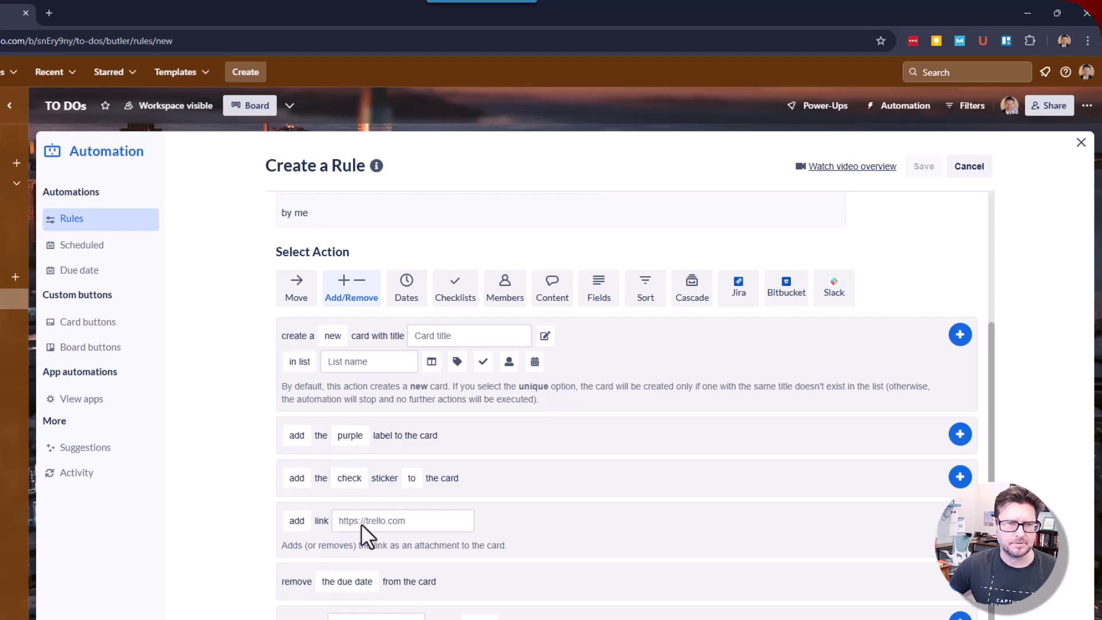
left_click(959, 434)
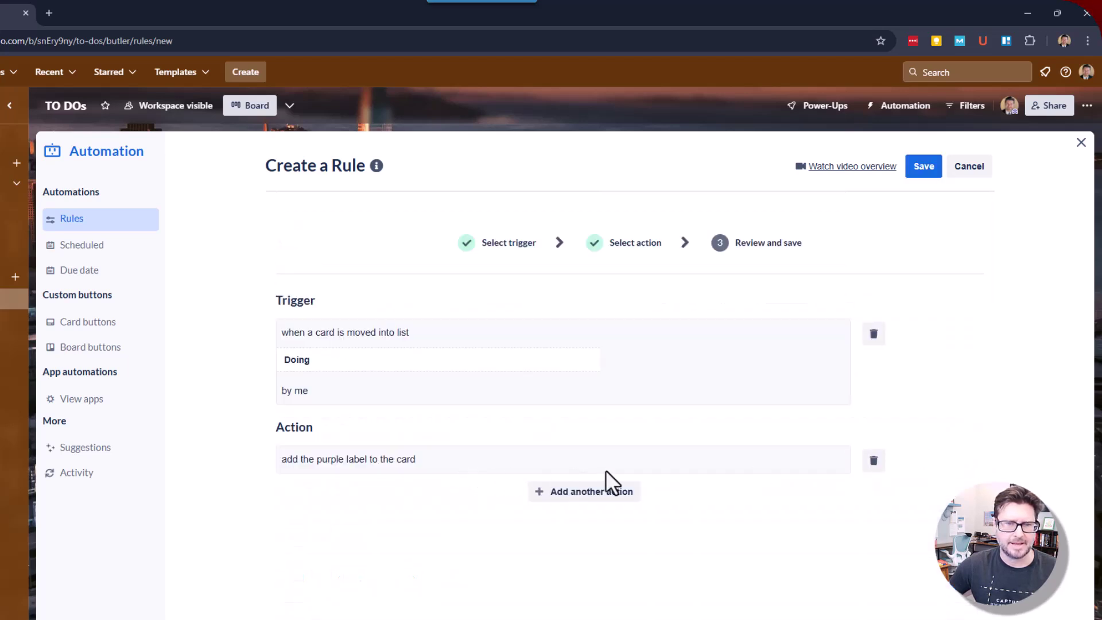
Add a 'remove the red label' action and save the rule
left_click(602, 491)
scroll(394, 524, "down", 3)
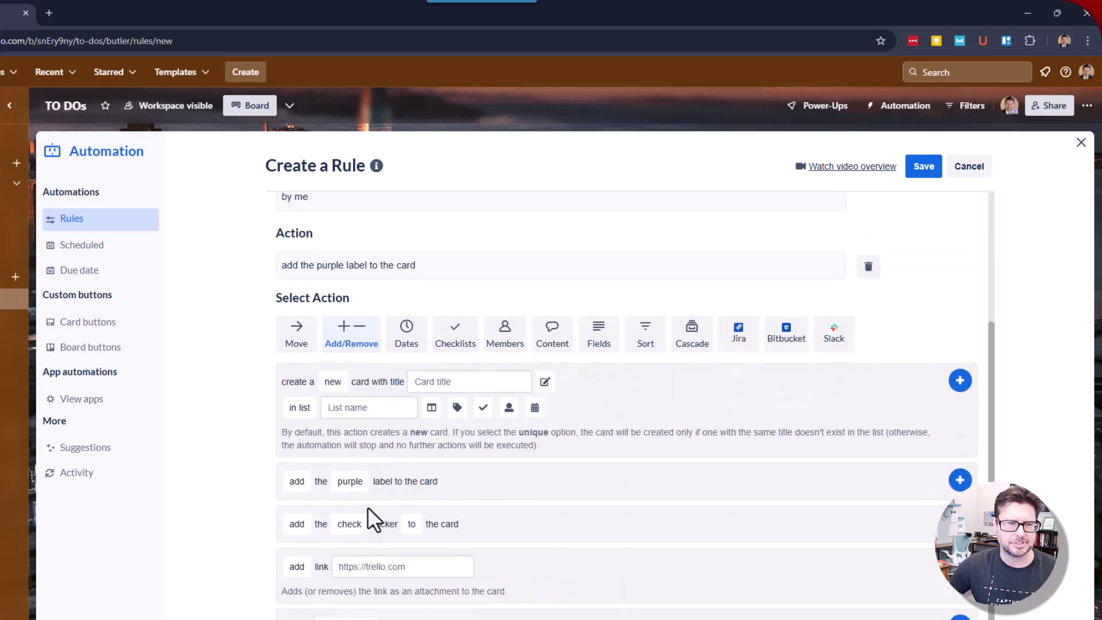
left_click(296, 525)
left_click(304, 574)
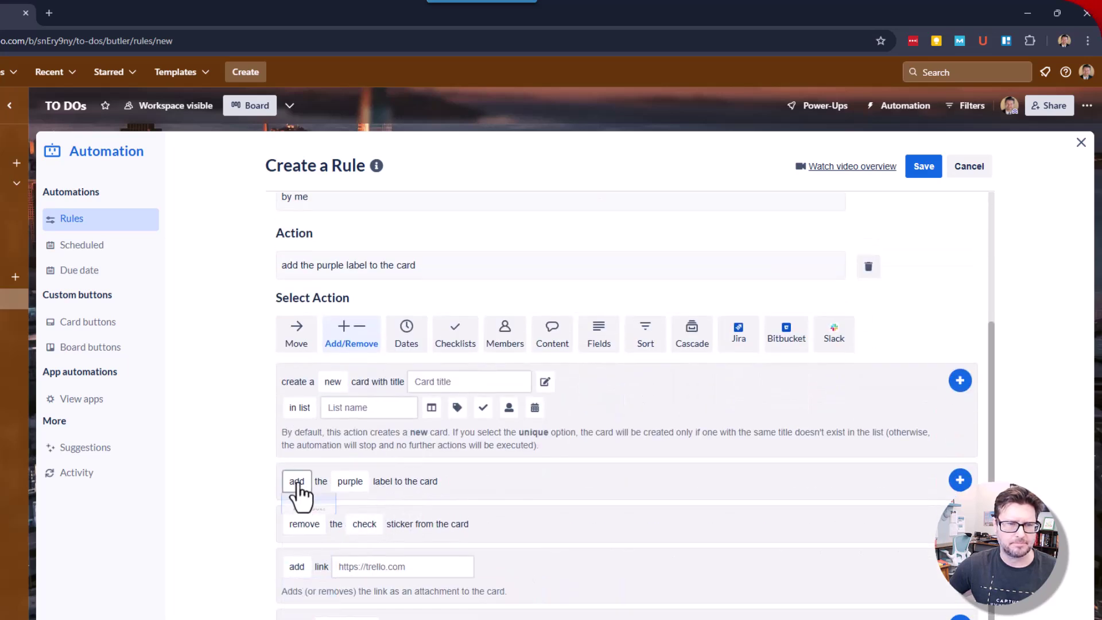
left_click(297, 482)
left_click(306, 529)
left_click(365, 481)
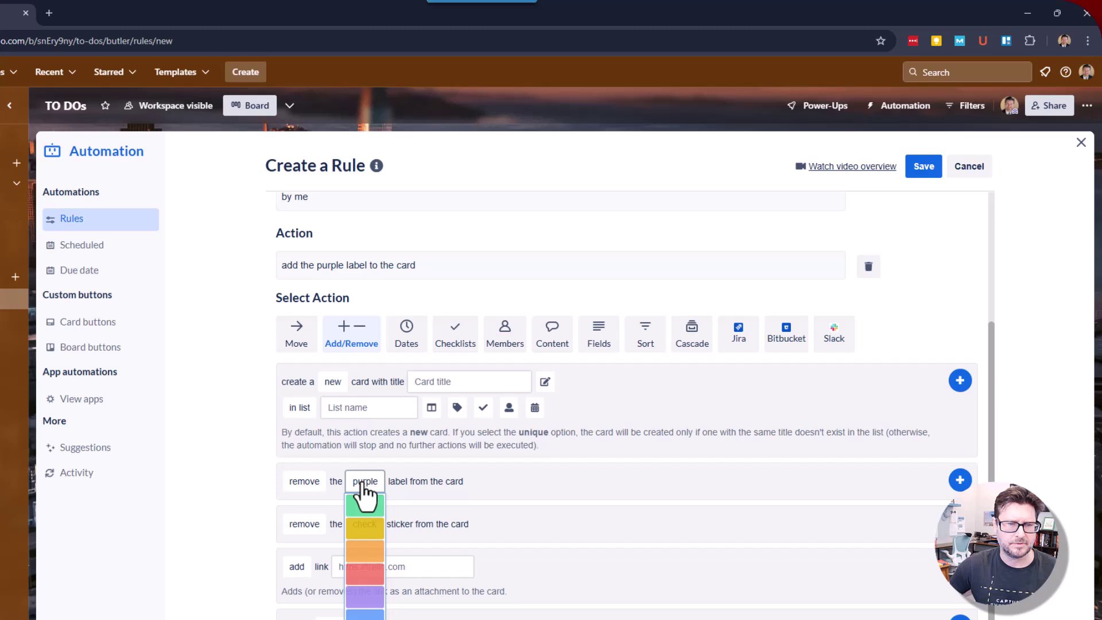
left_click(369, 581)
left_click(961, 481)
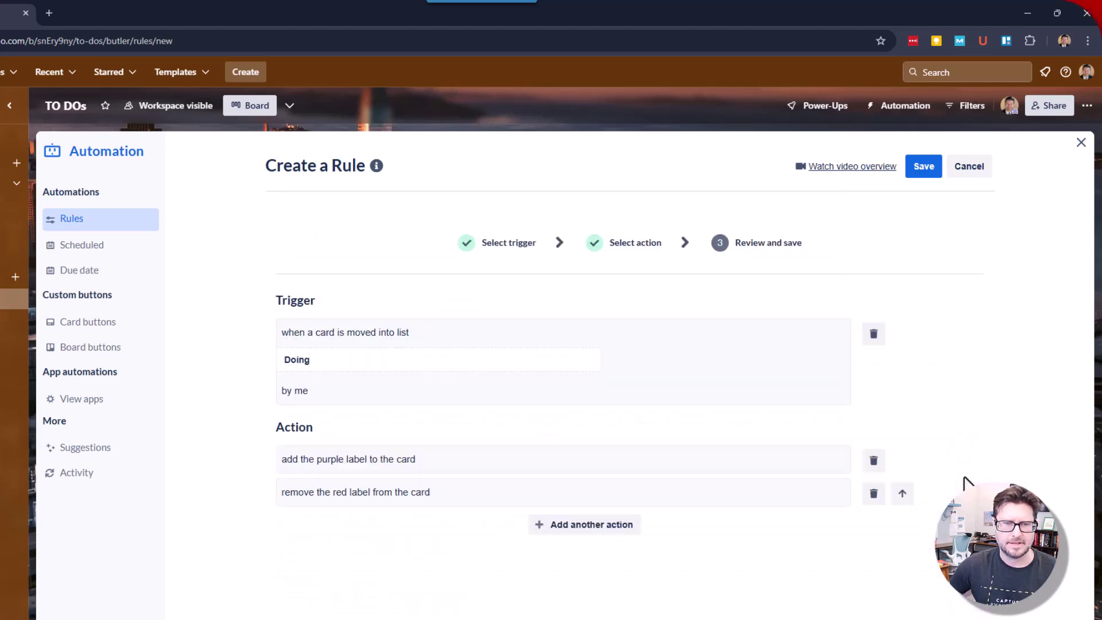
left_click(923, 170)
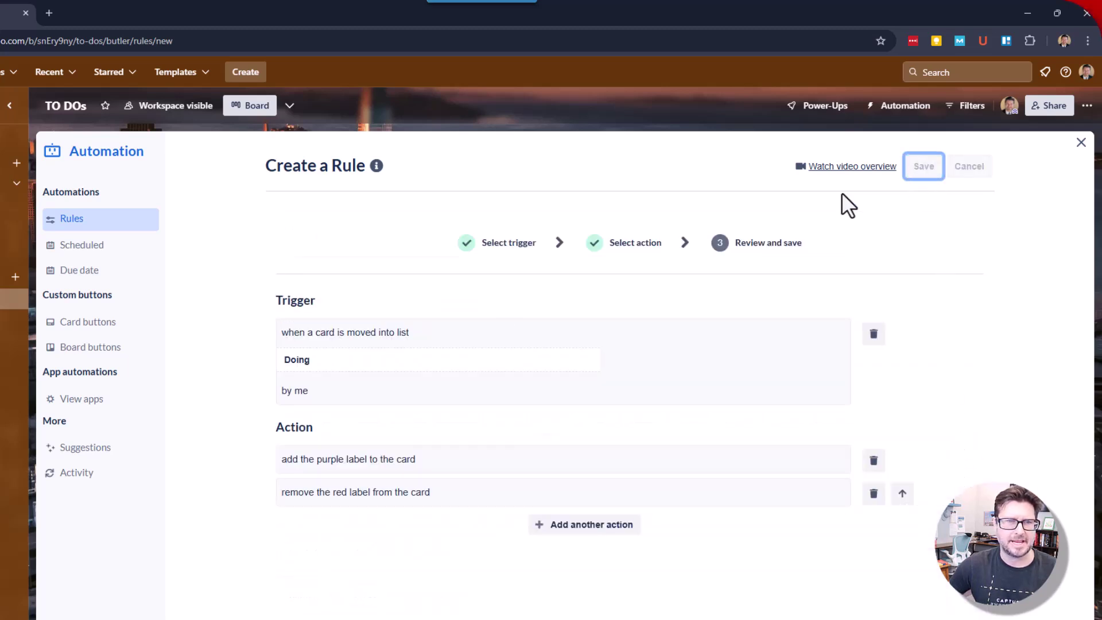
Close the Automation panel and drag the test card from To Do into Doing
left_click(1081, 143)
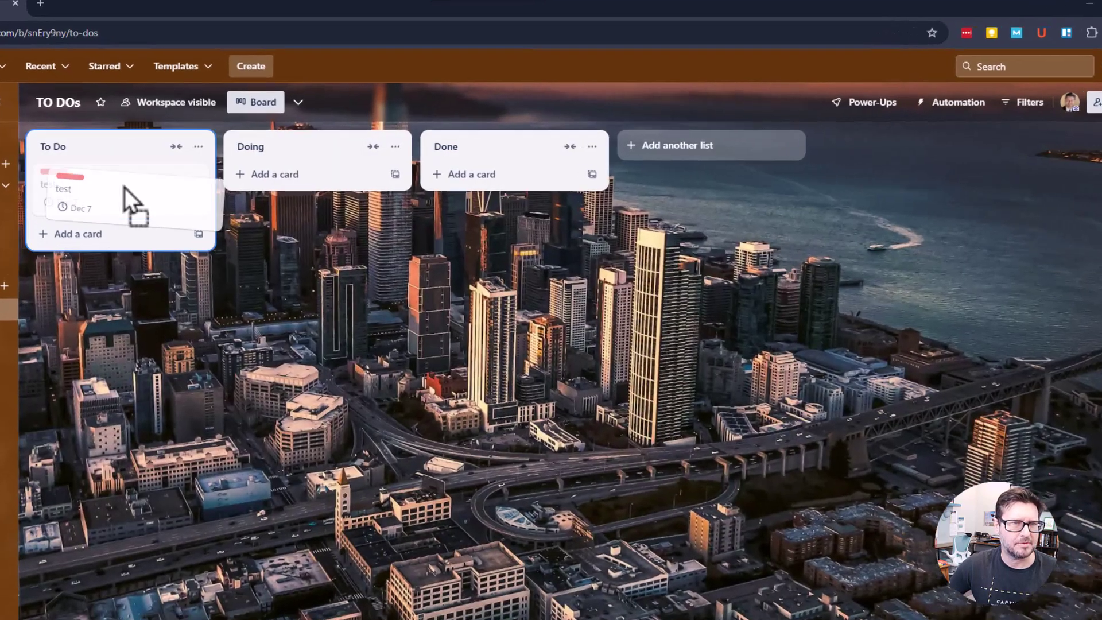
left_click_drag(129, 198, 276, 192)
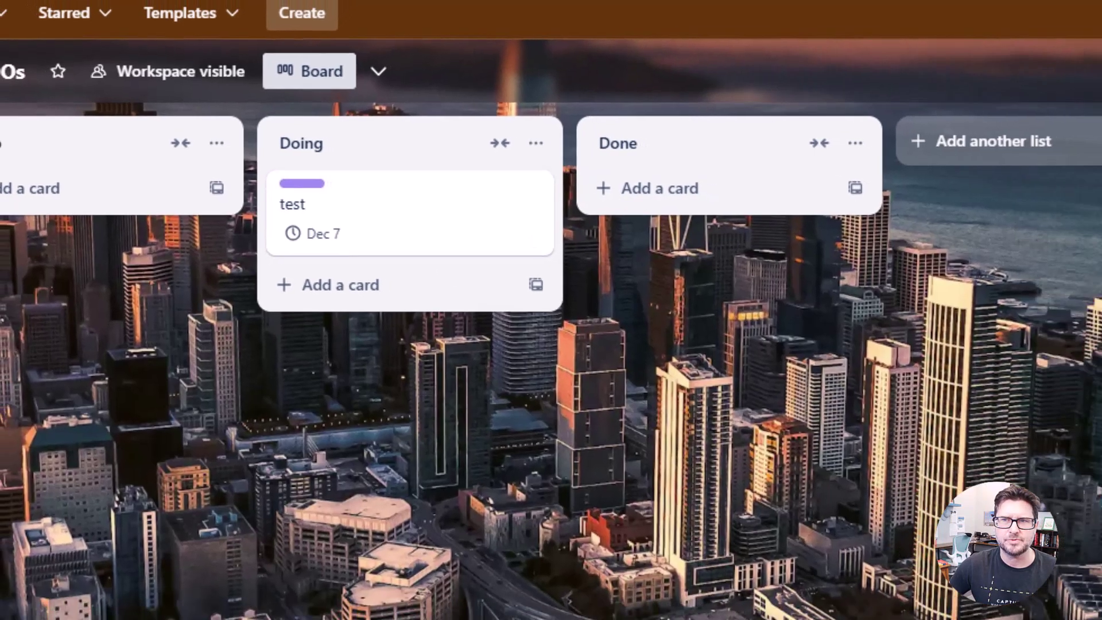
left_click(955, 106)
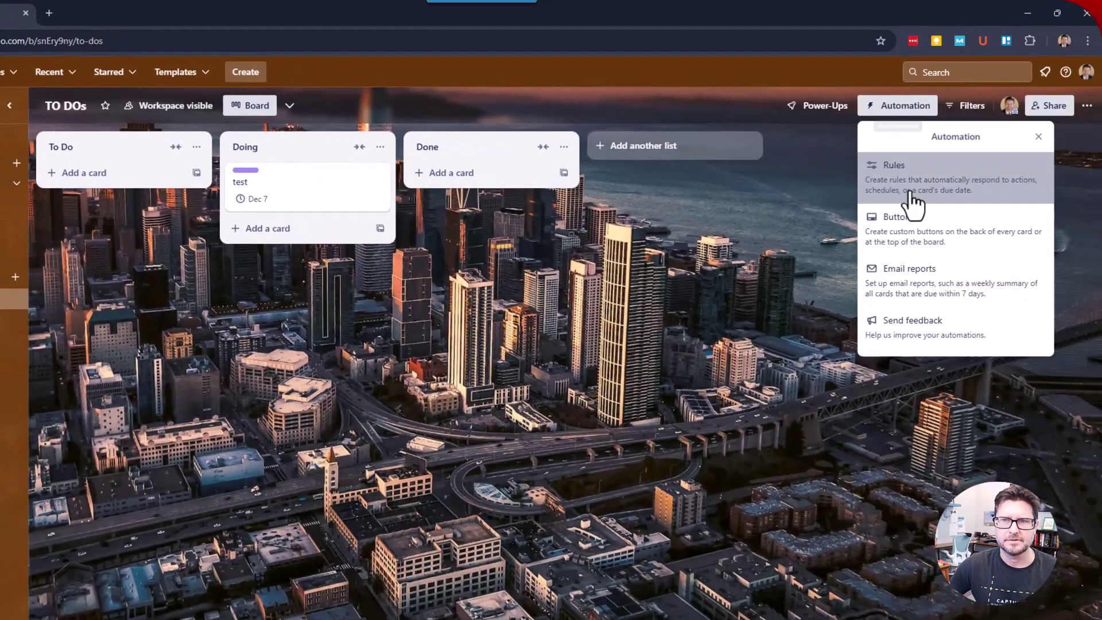
Create a third rule with the trigger 'when a card is moved into list Done by me'
left_click(911, 195)
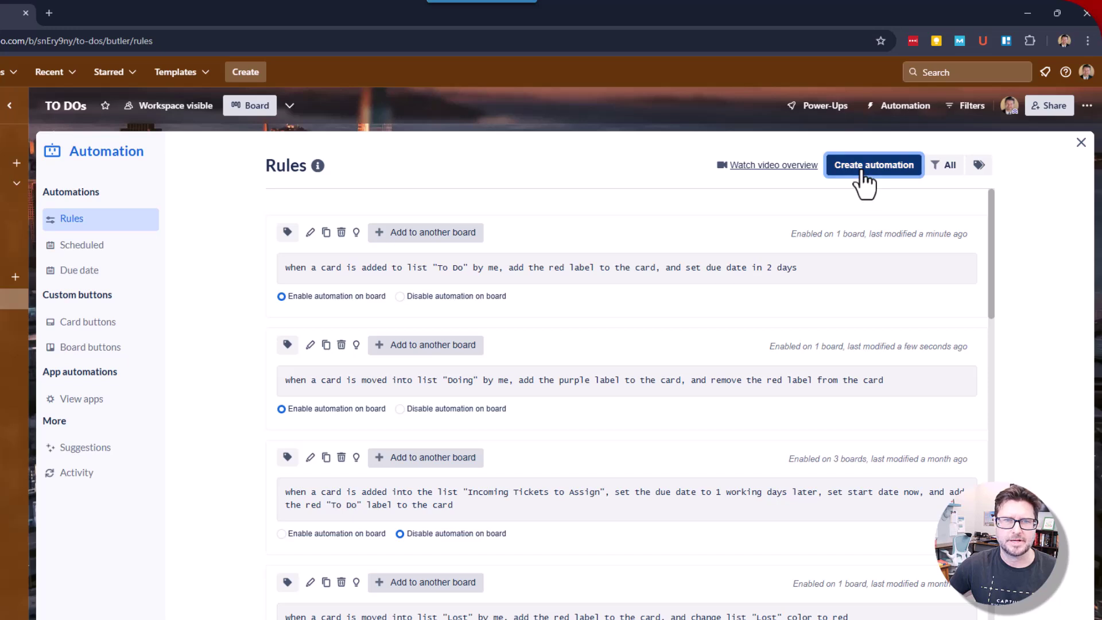
left_click(862, 172)
left_click(631, 339)
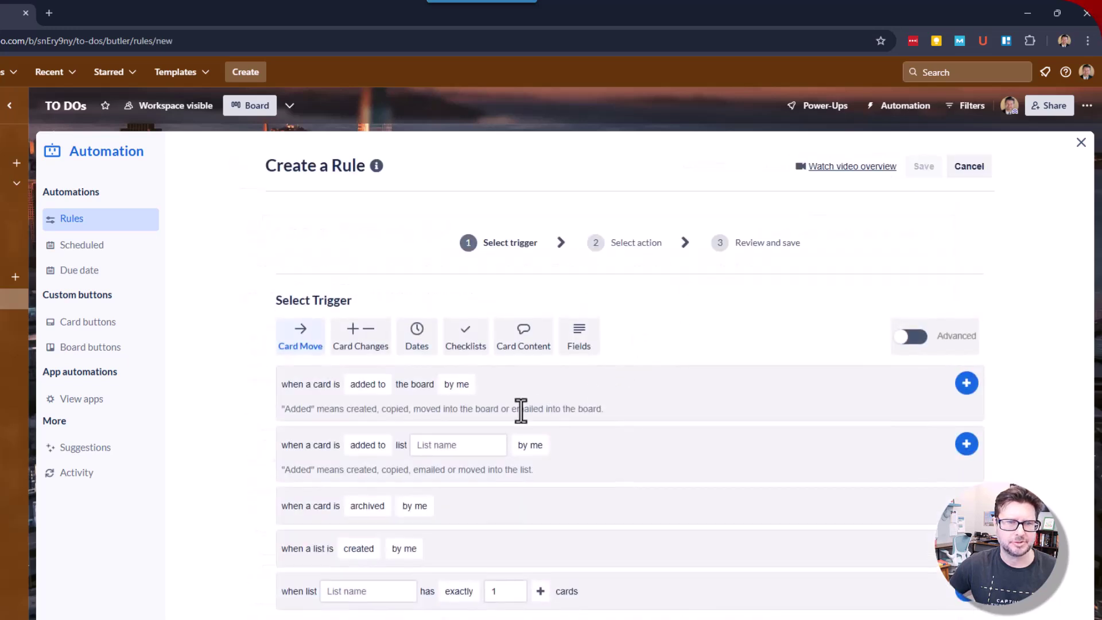
left_click(368, 446)
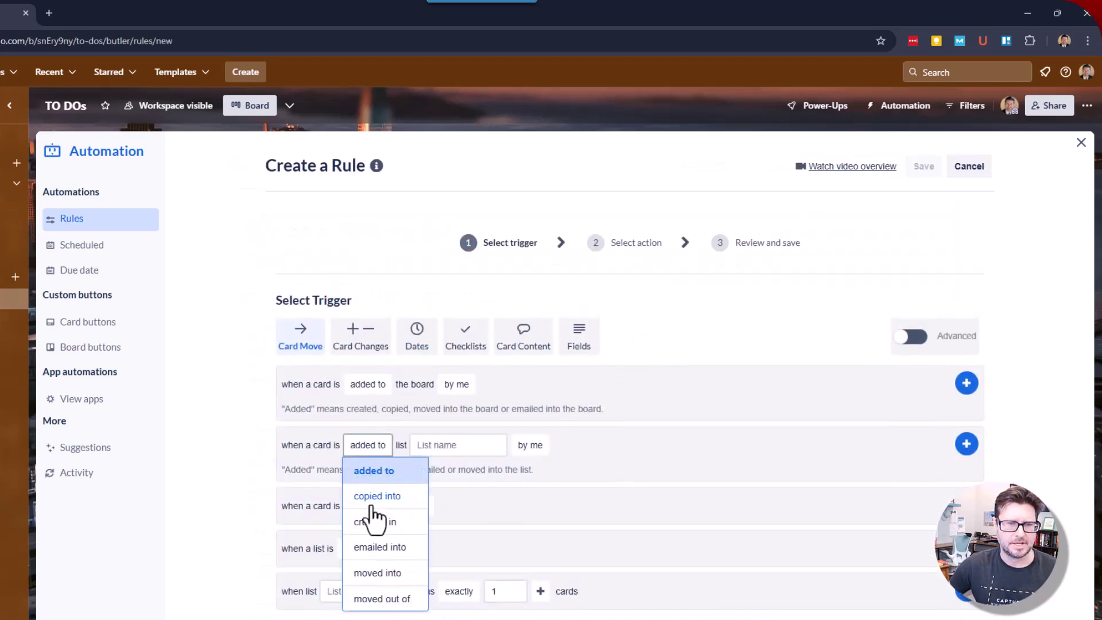
left_click(374, 573)
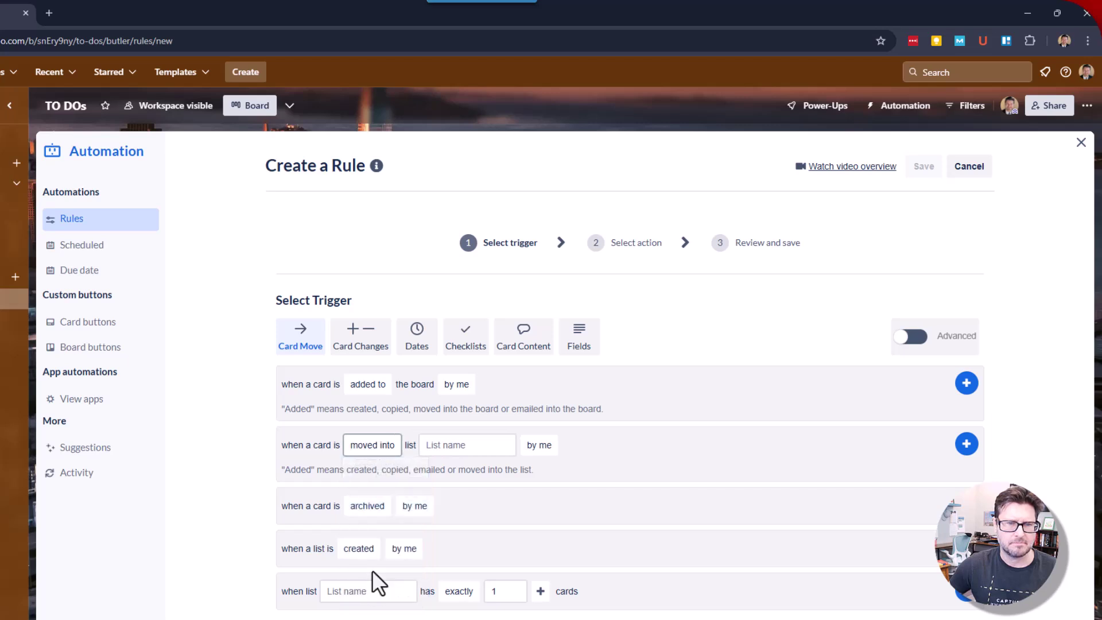
left_click(484, 442)
left_click(461, 532)
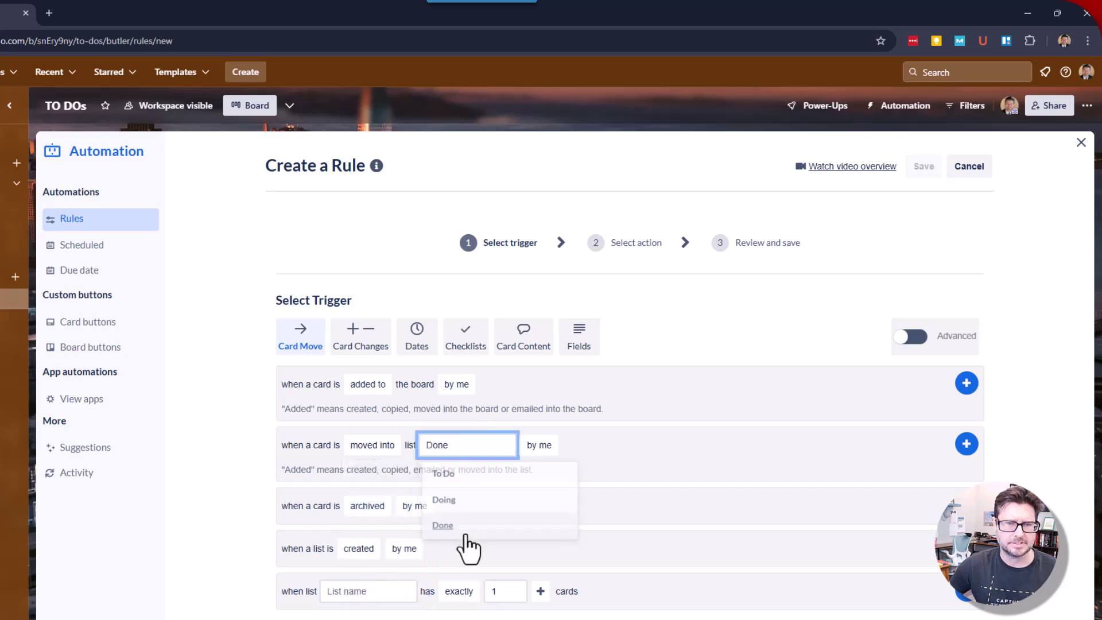
left_click(967, 445)
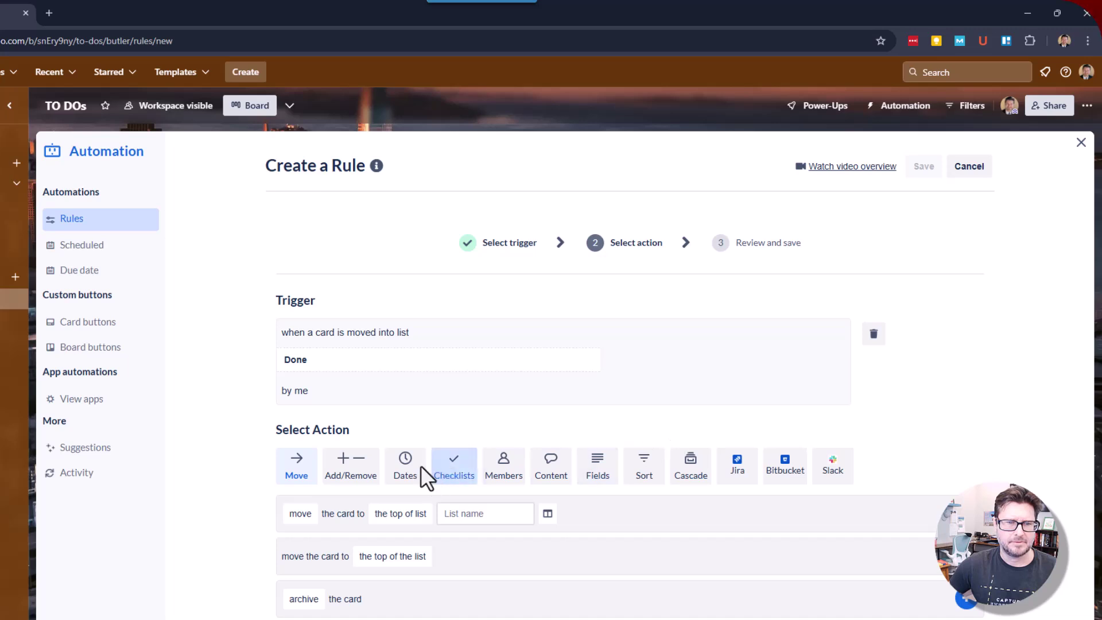
Add actions marking the due date complete and adding the green label
left_click(405, 475)
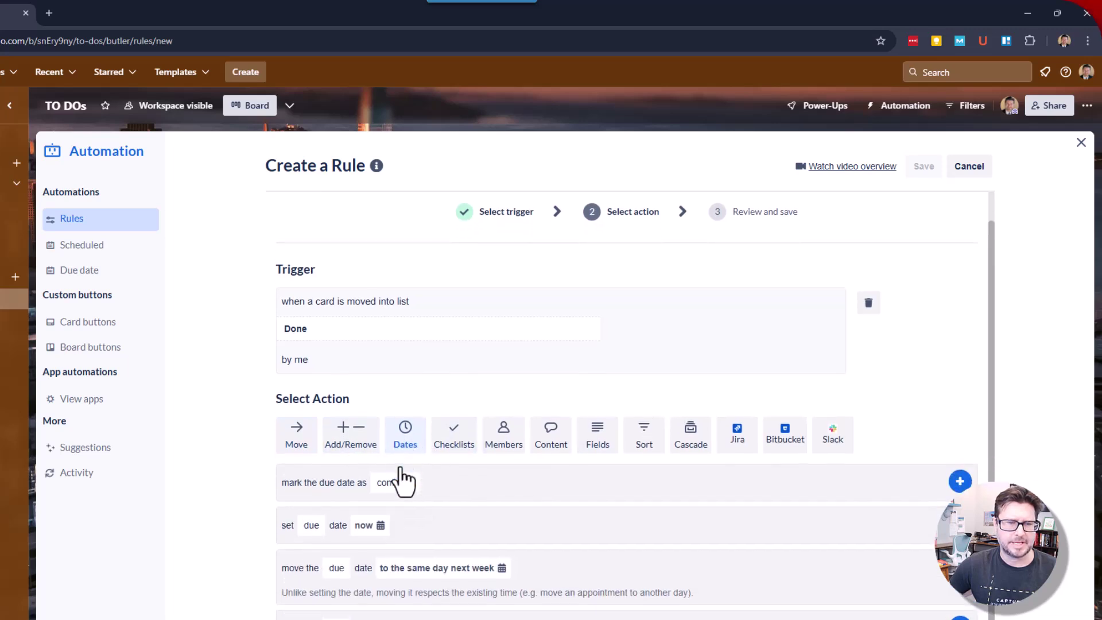
left_click(954, 477)
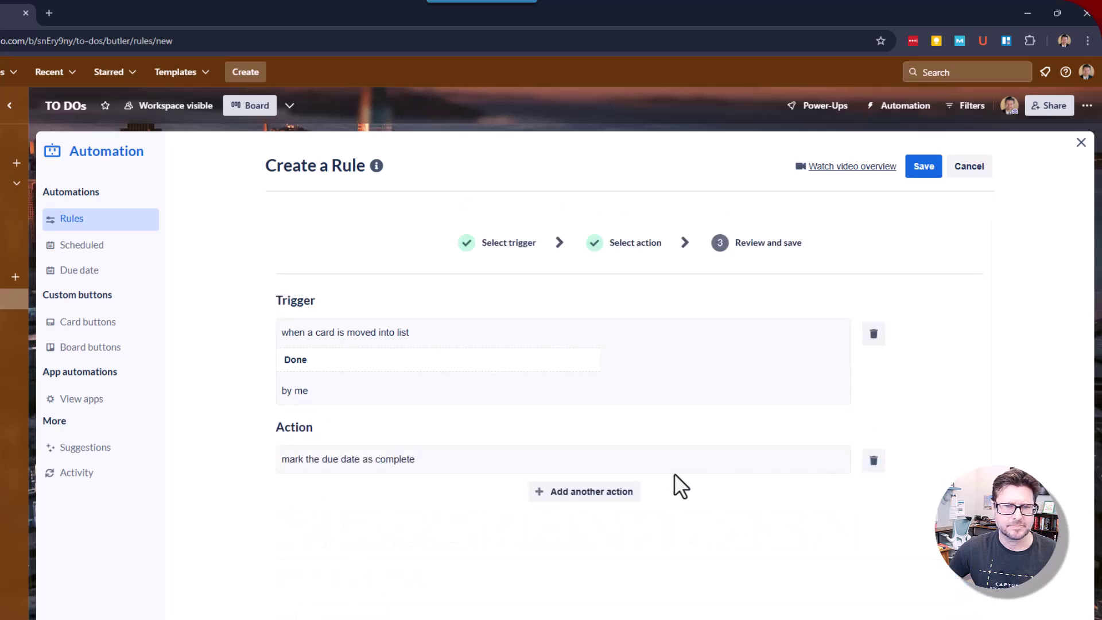
left_click(581, 493)
scroll(425, 516, "down", 2)
left_click(362, 445)
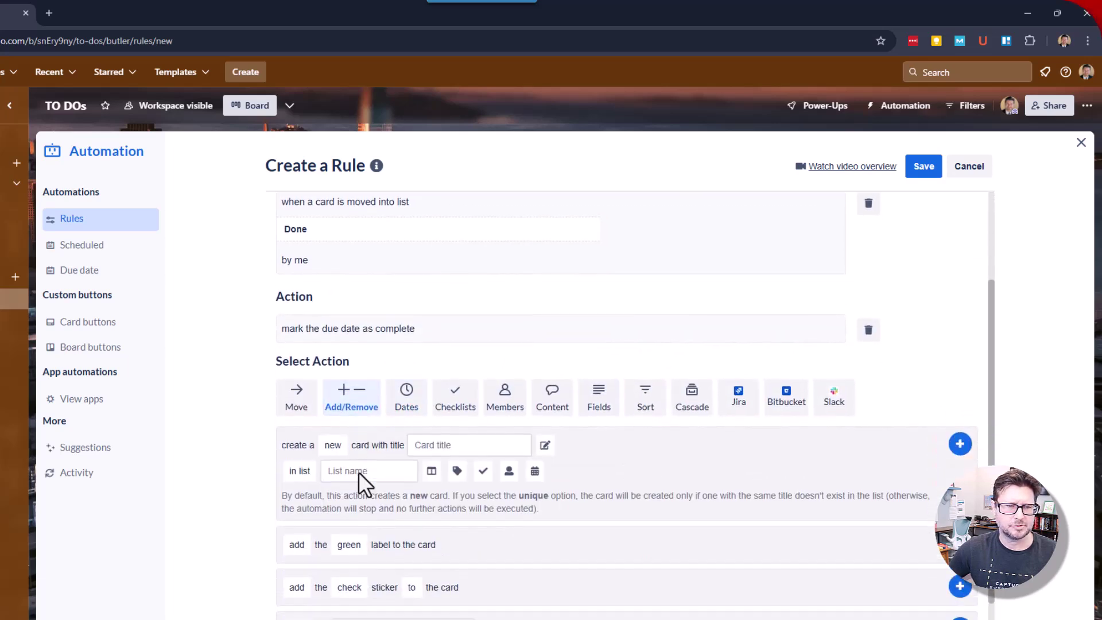
scroll(353, 477, "down", 2)
left_click(297, 449)
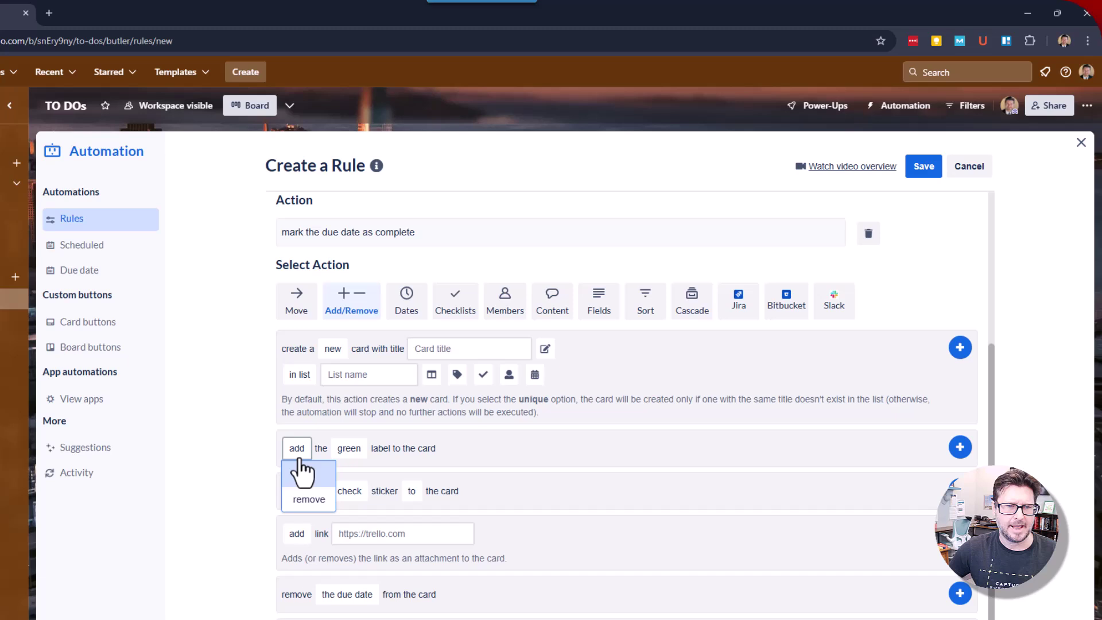
left_click(350, 451)
left_click(349, 476)
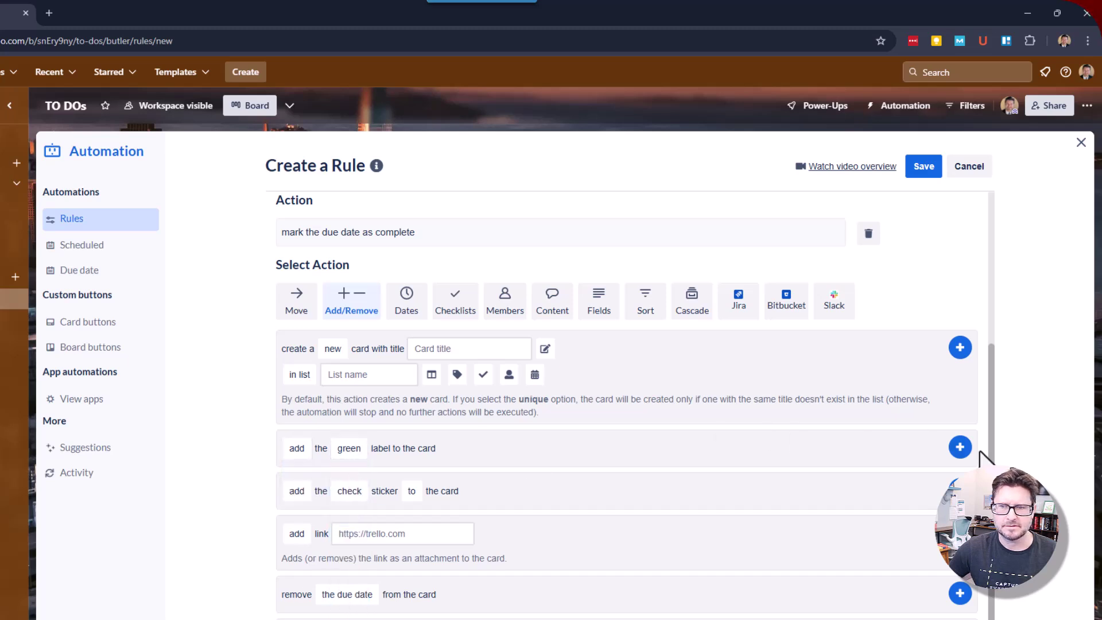
left_click(961, 447)
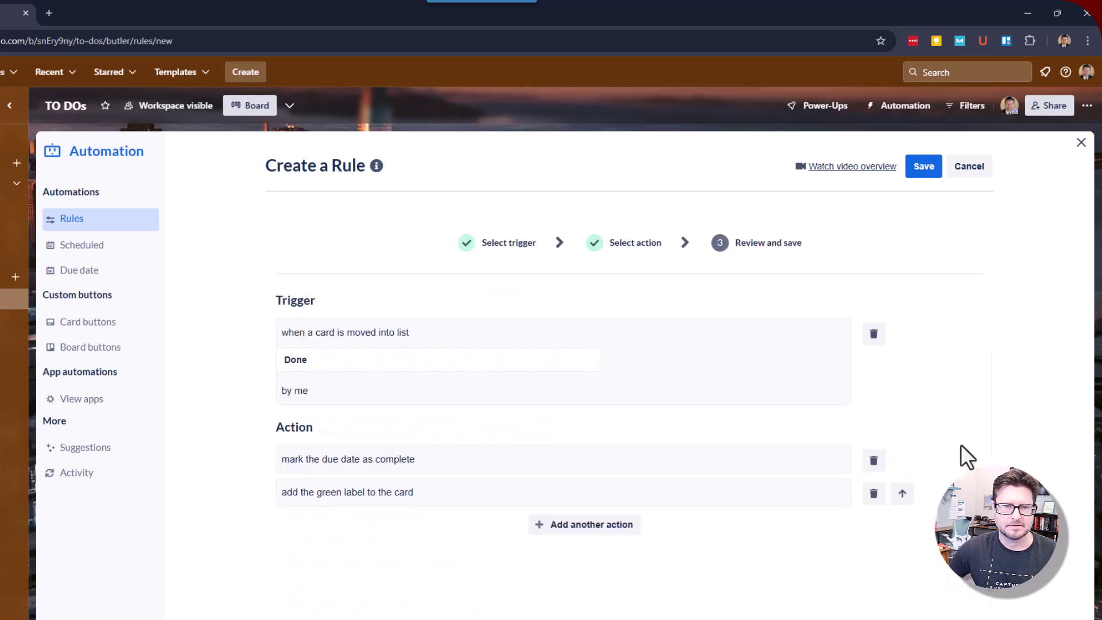
Add a 'remove the purple label' action and save the rule
left_click(598, 537)
scroll(417, 488, "down", 5)
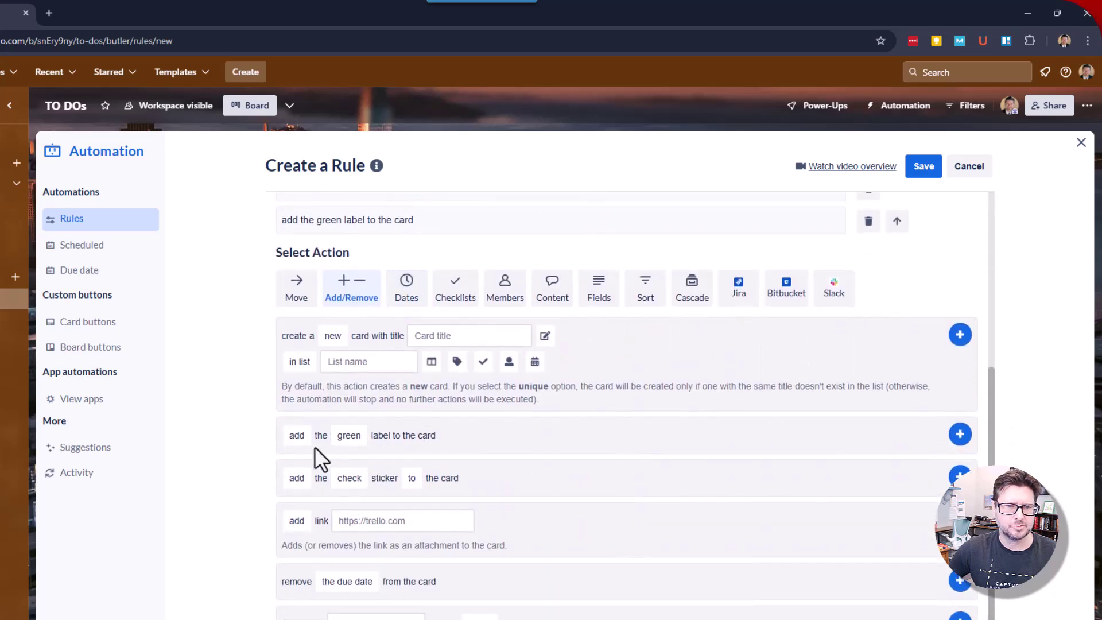
left_click(297, 436)
left_click(306, 487)
left_click(361, 439)
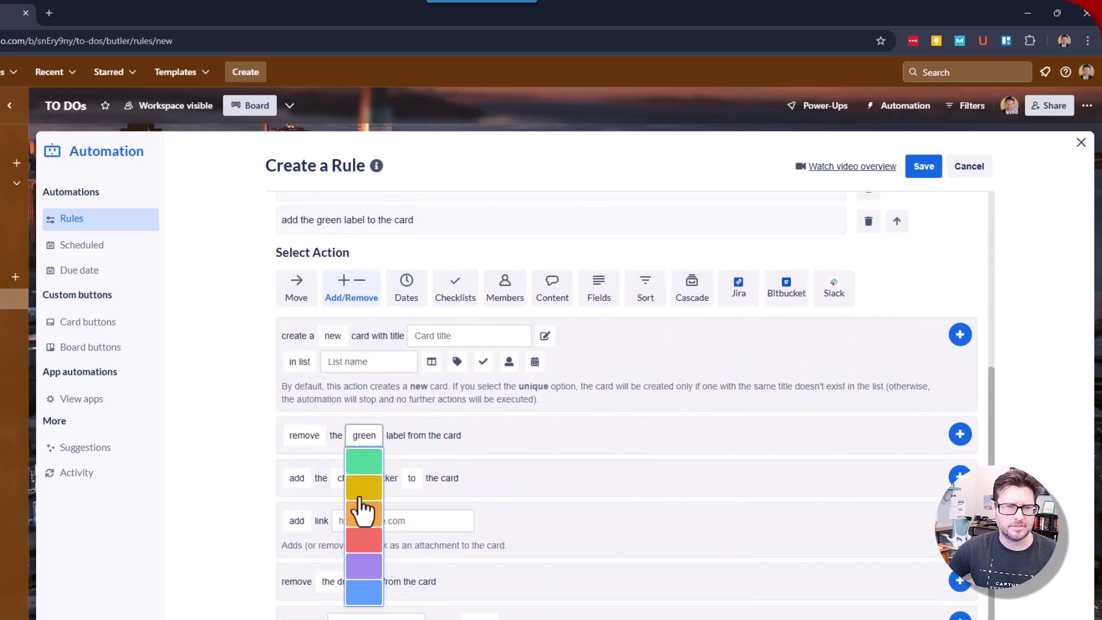
left_click(365, 567)
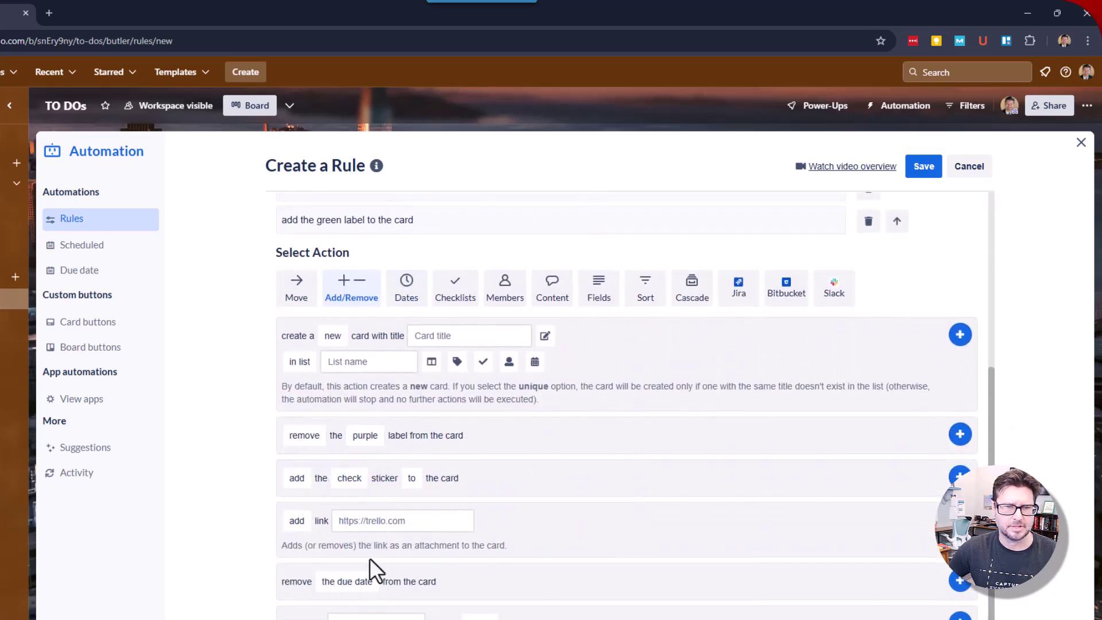
left_click(959, 435)
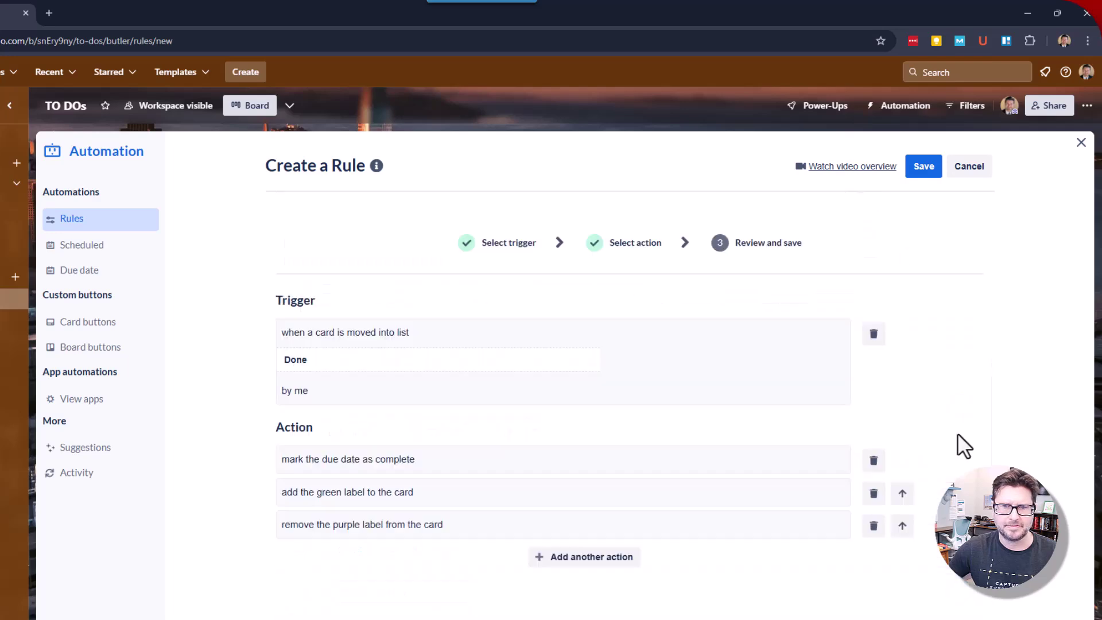
left_click(925, 168)
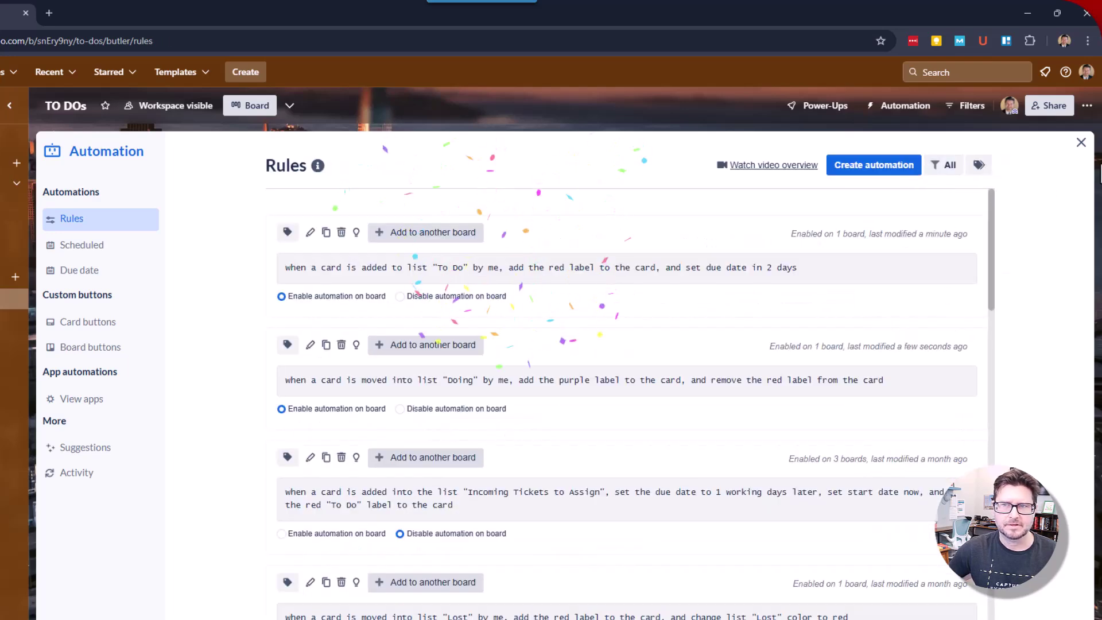
Drag the test card from Doing to Done and verify its green label and Complete Dec 7 due date
left_click(1077, 143)
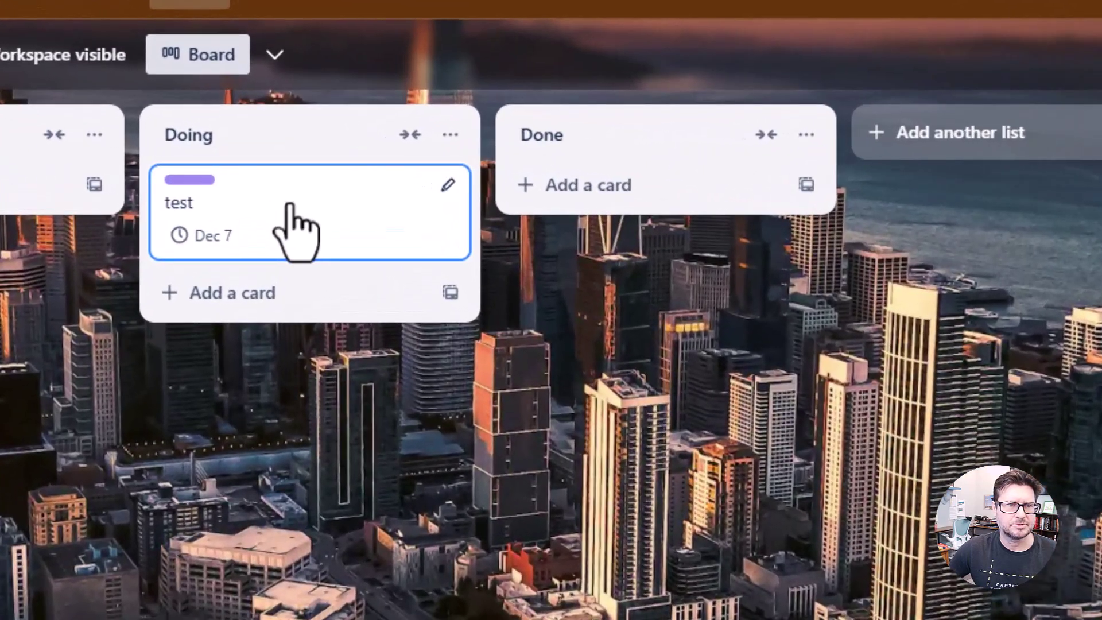
left_click_drag(295, 226, 659, 221)
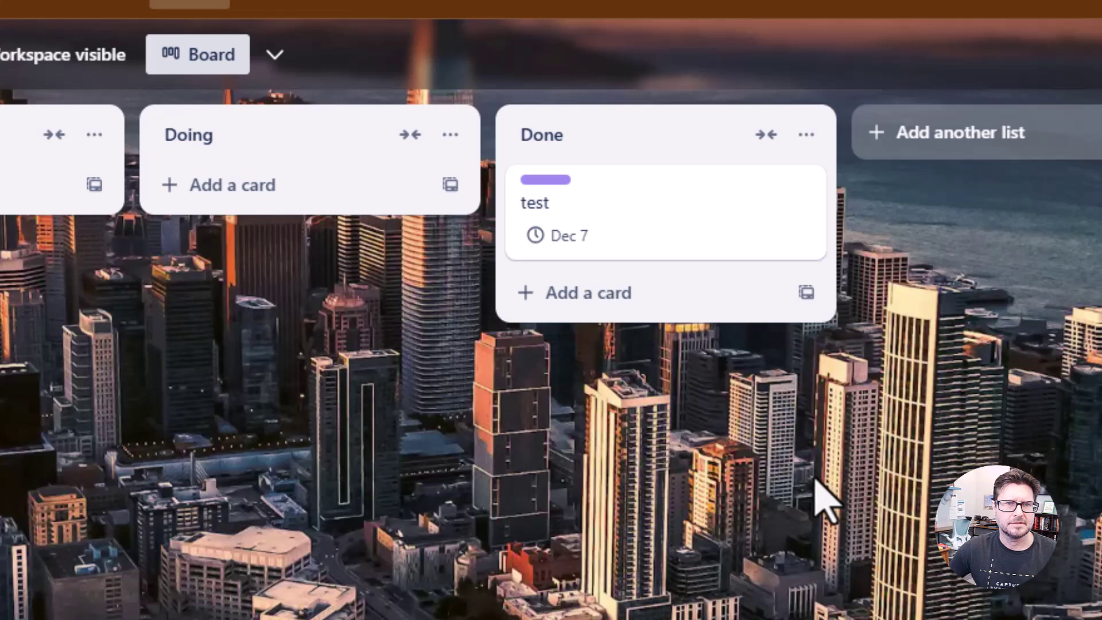
left_click(589, 245)
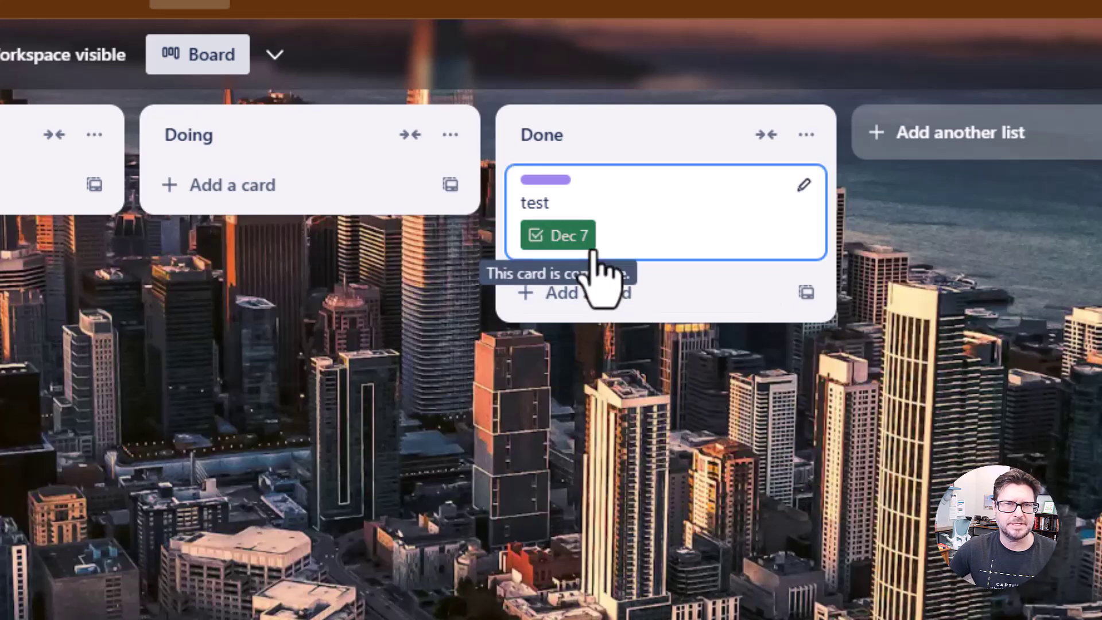
key("1")
left_click(708, 236)
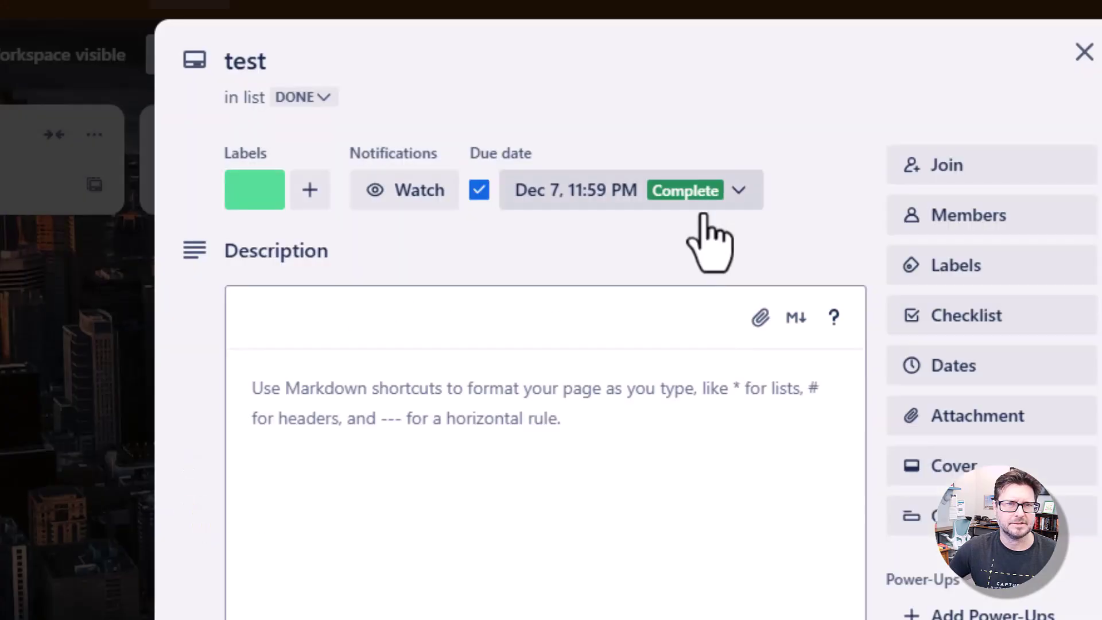